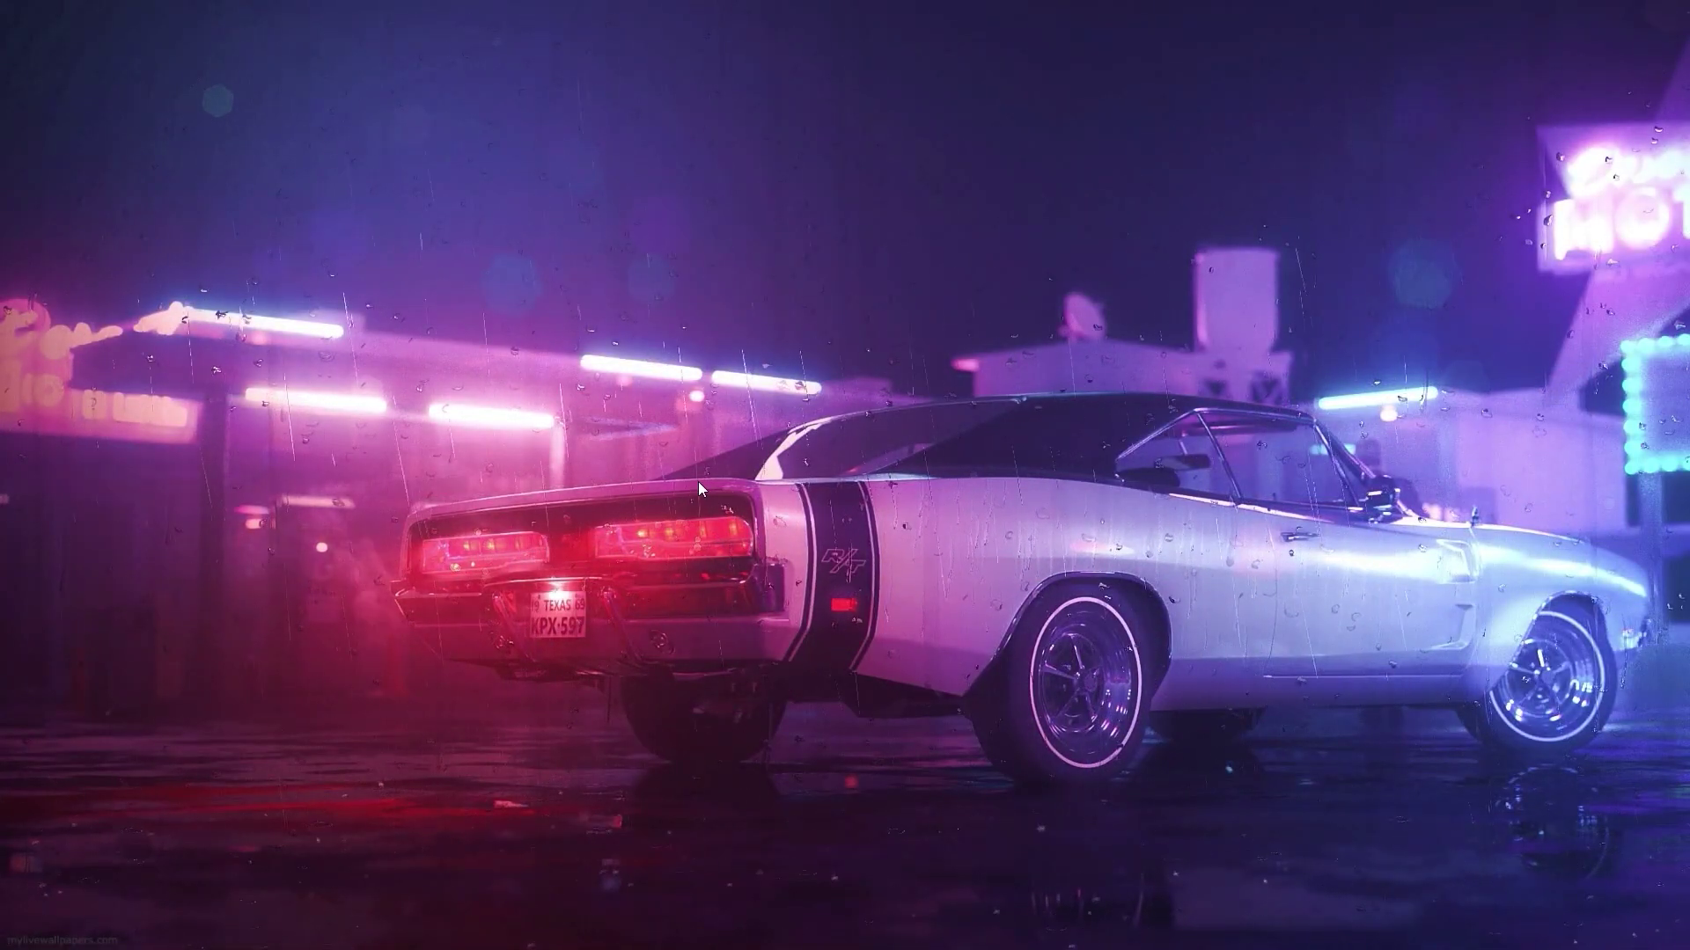
Step: Launch NVIDIA Control Panel from the desktop menu and go to its Change resolution page
right_click(839, 440)
left_click(999, 690)
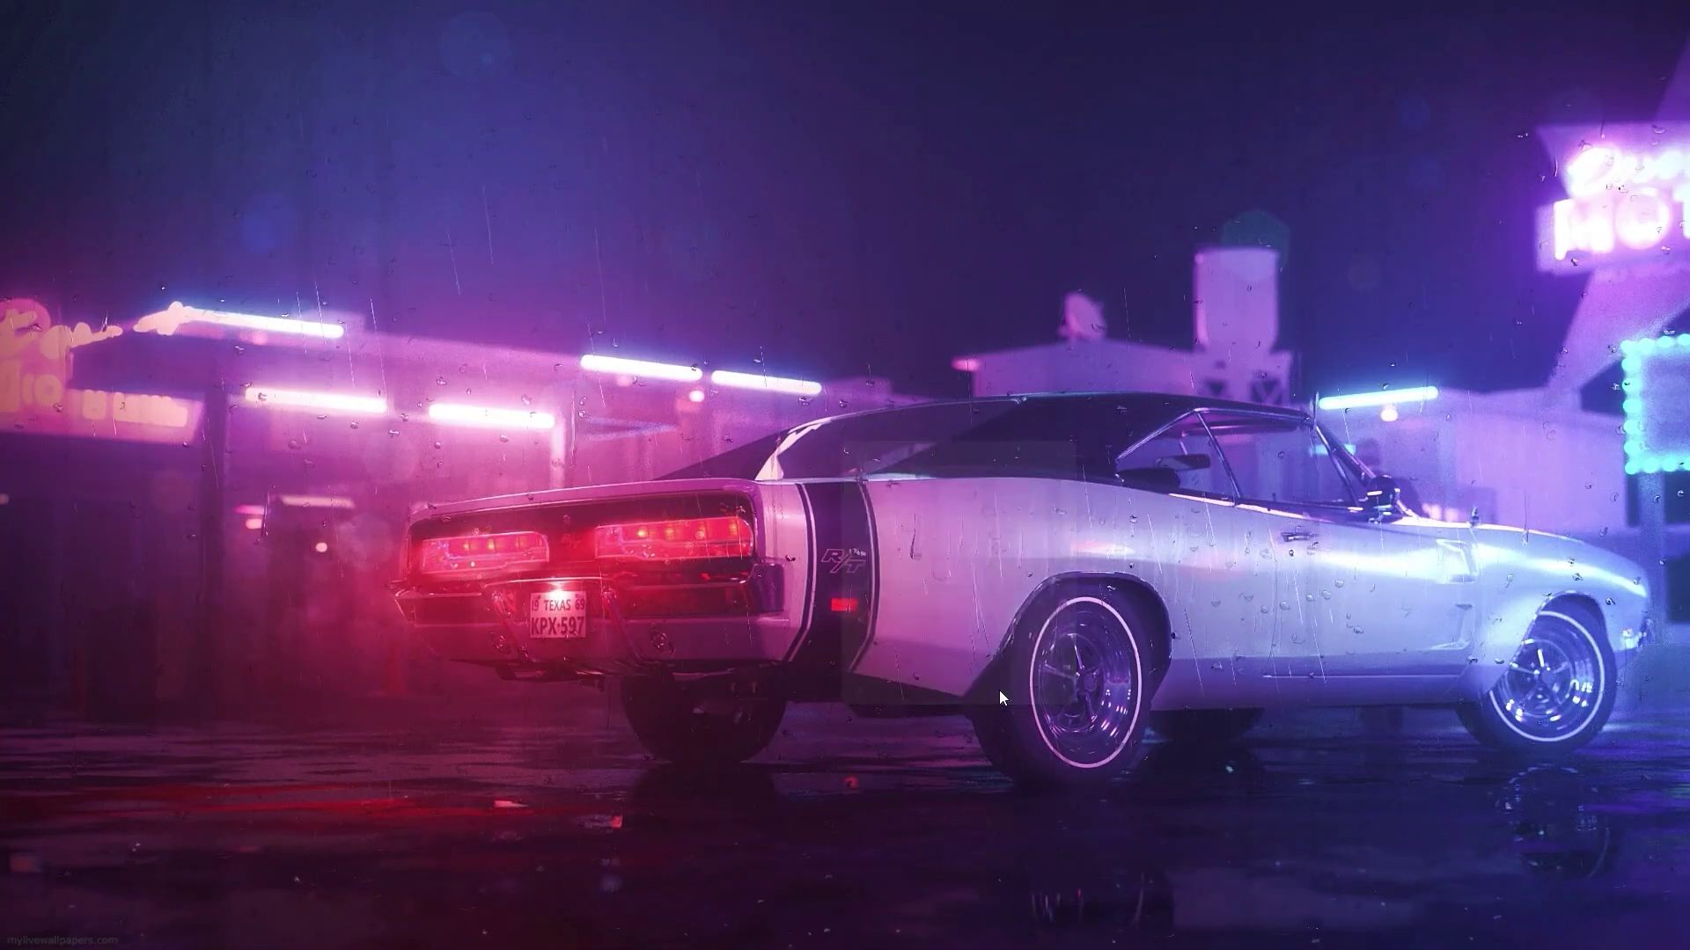
left_click(1073, 815)
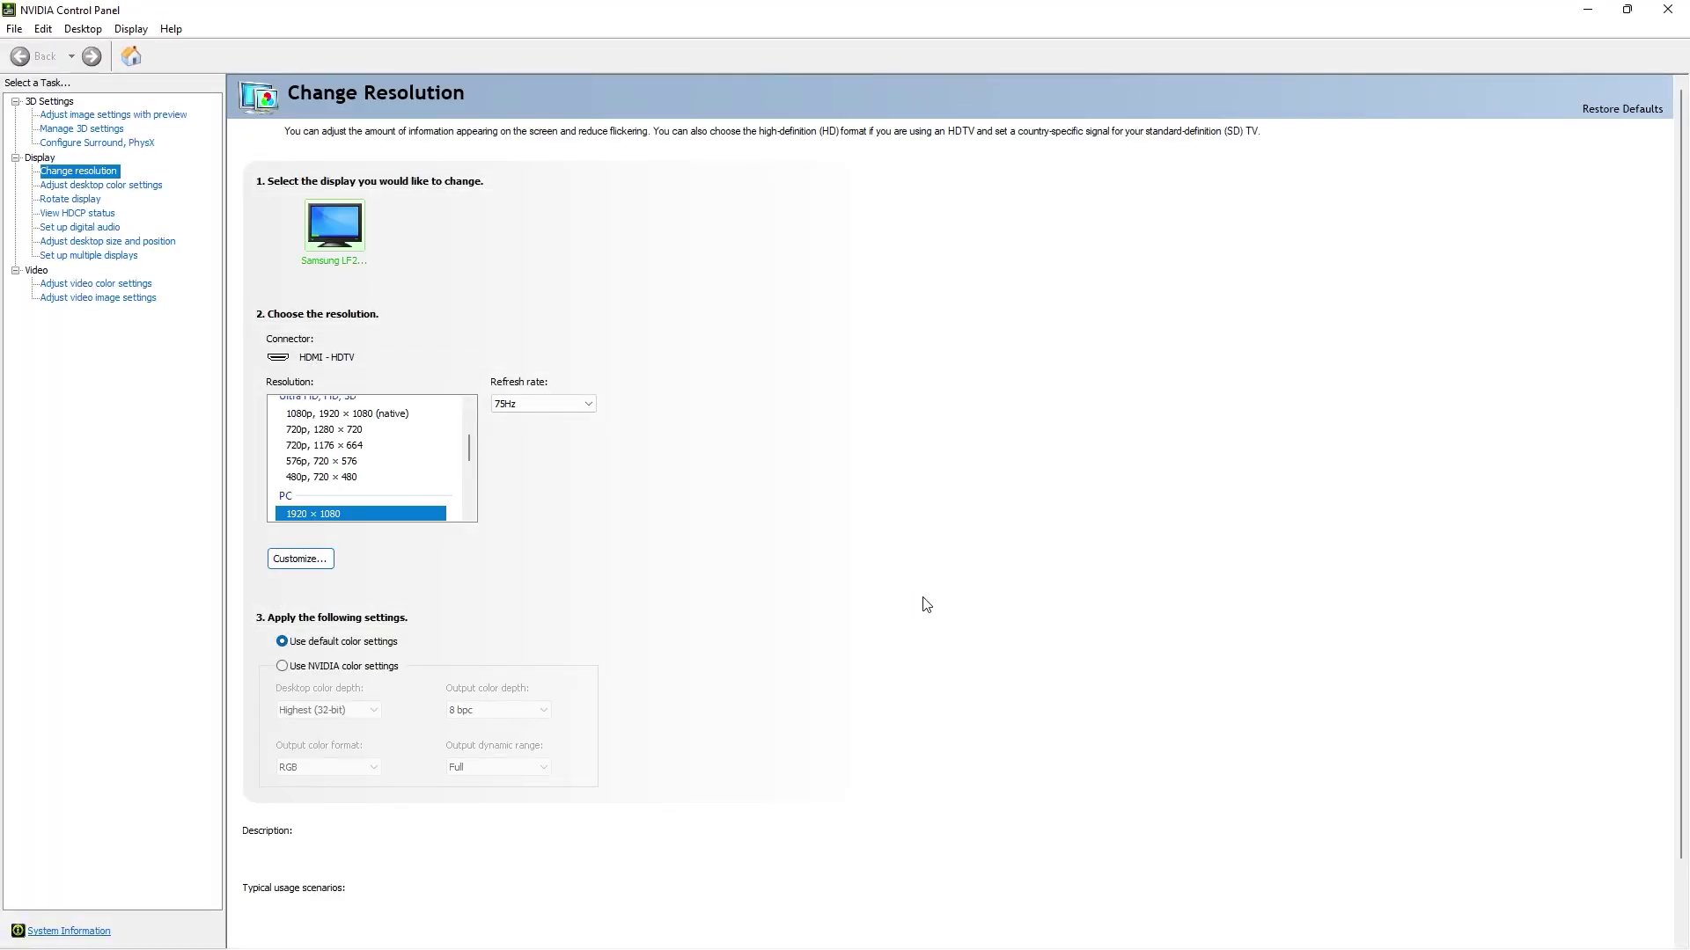
left_click(94, 243)
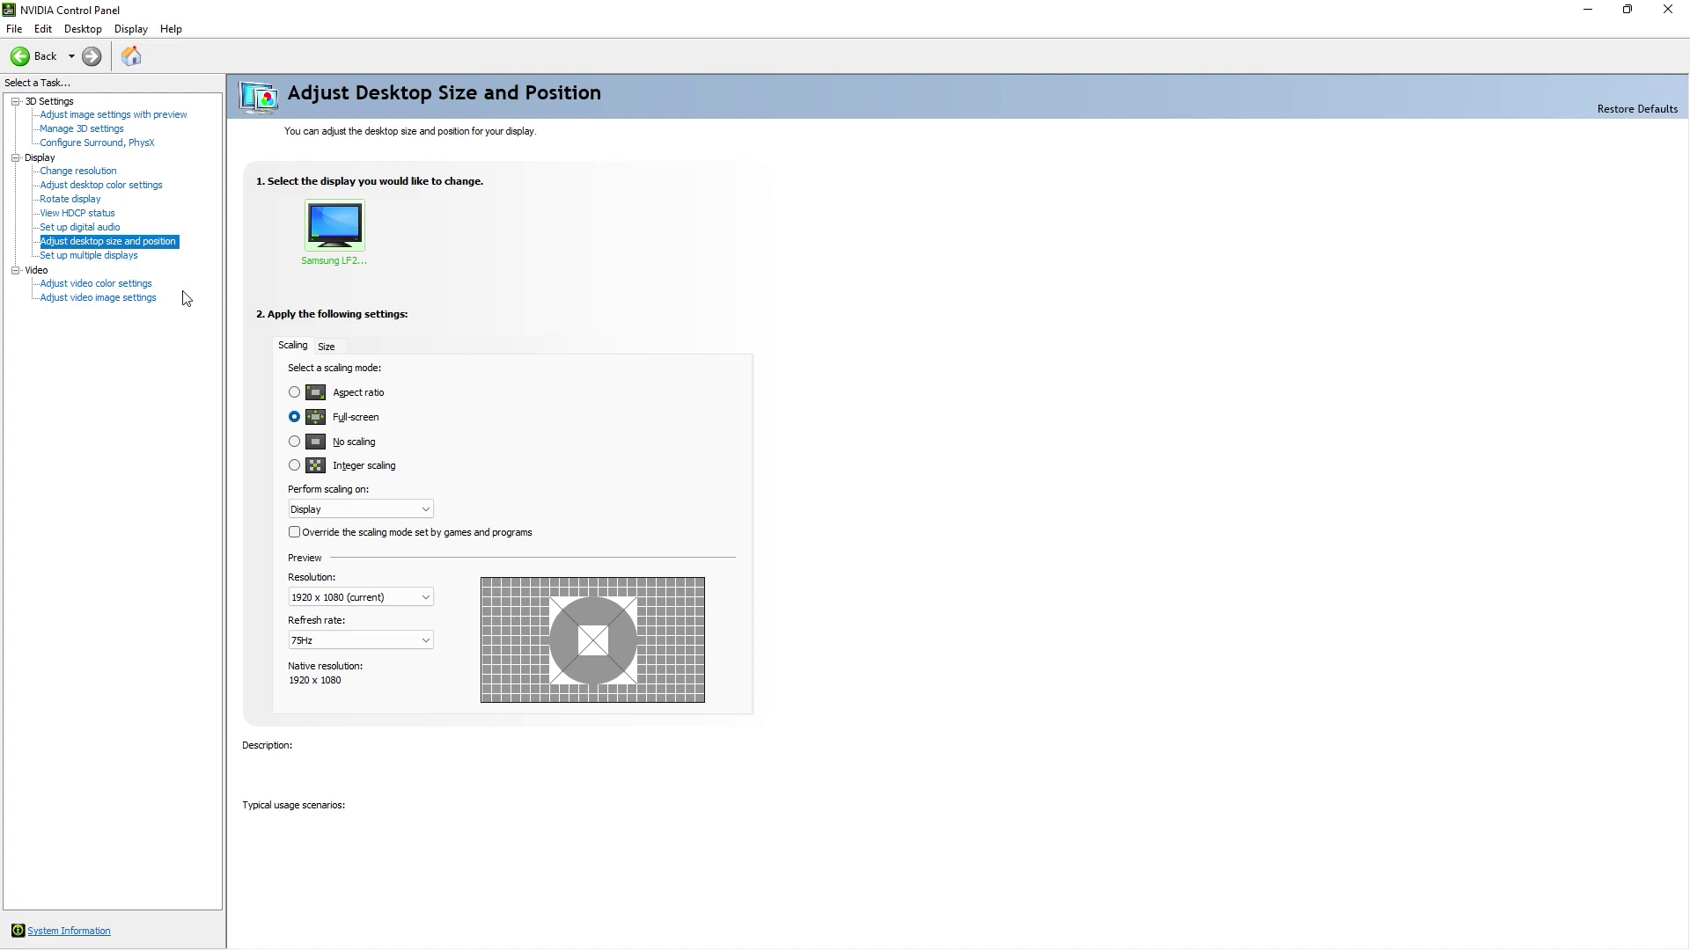
mouse_move(295, 413)
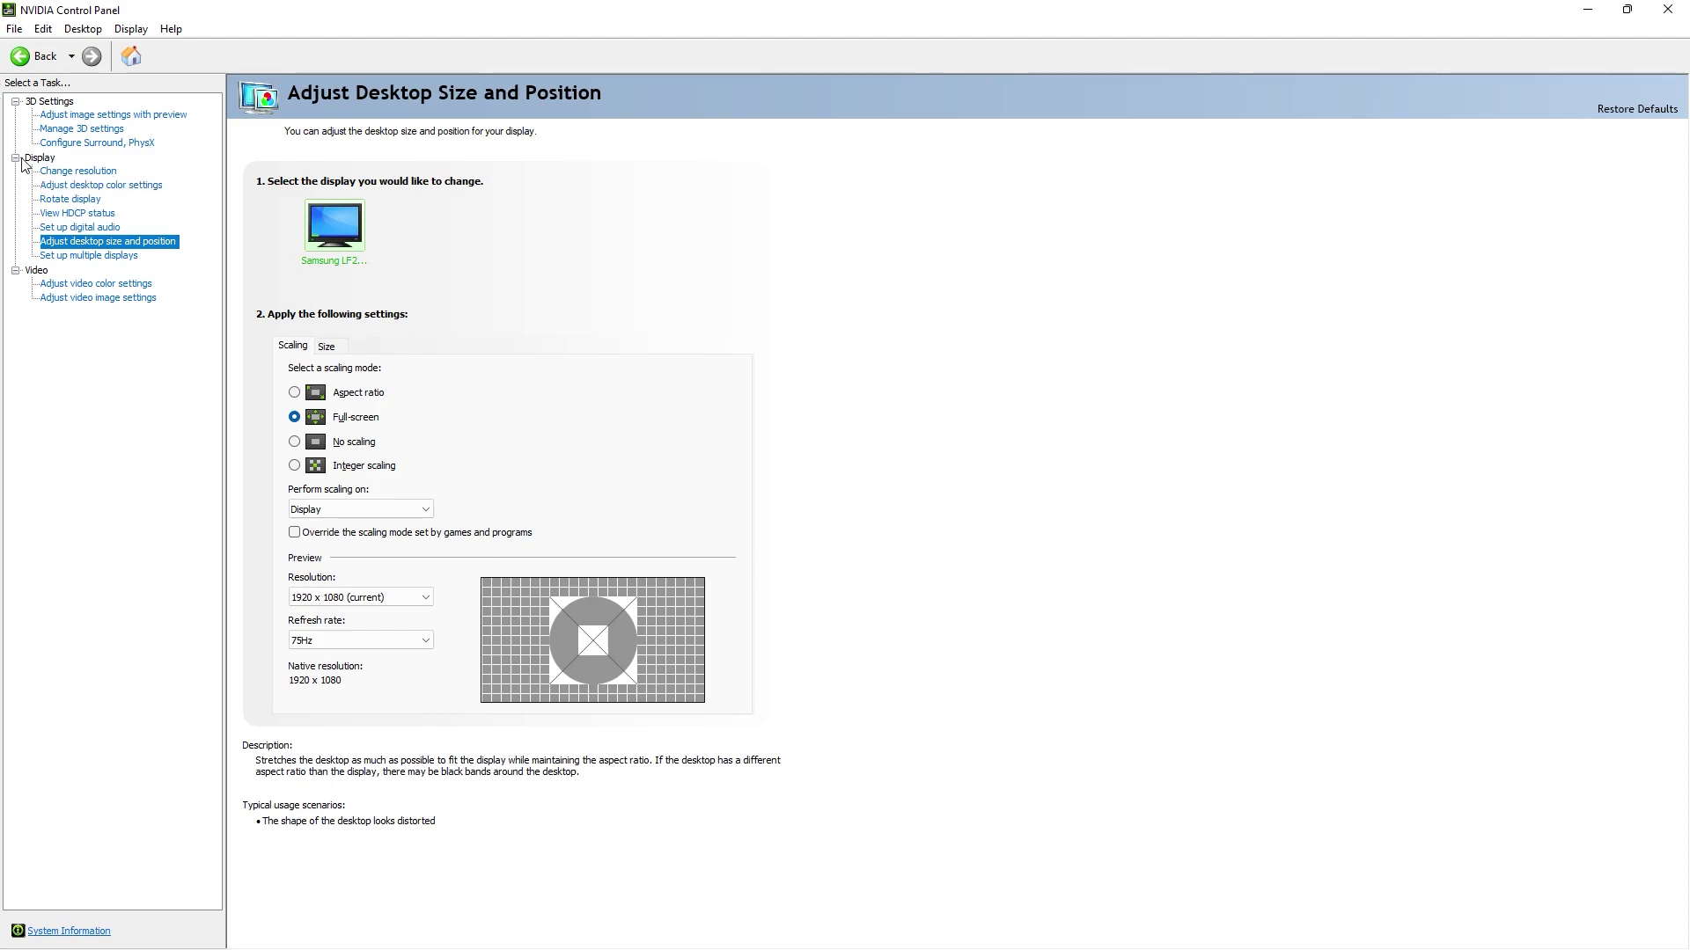
left_click(73, 175)
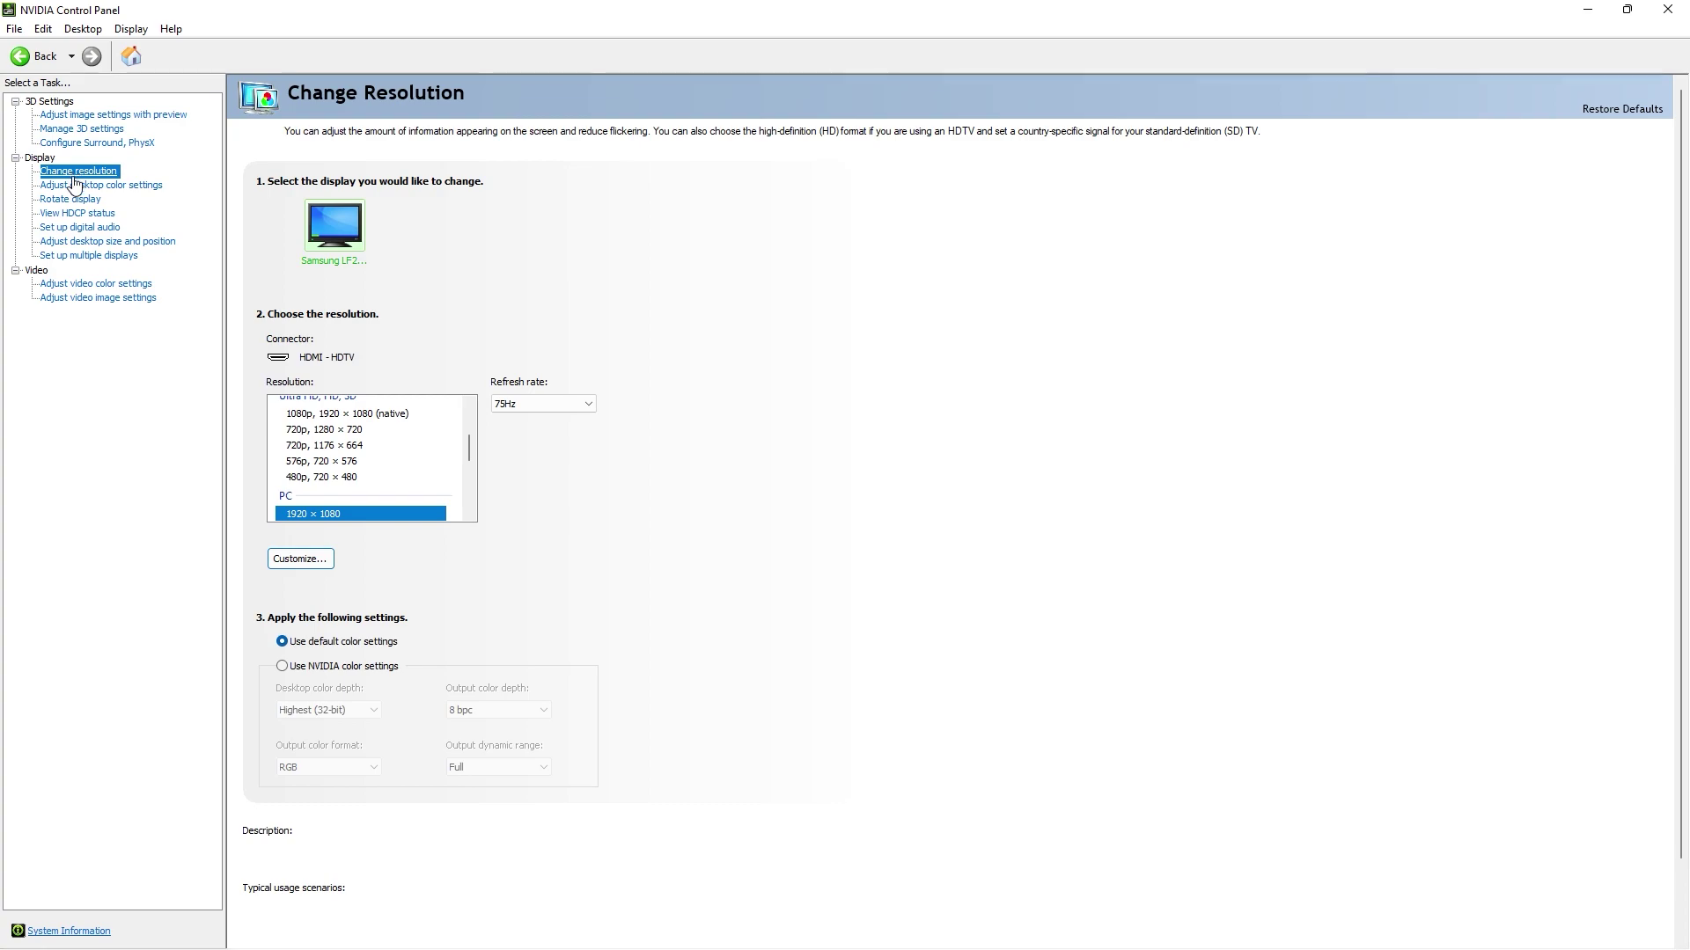
Step: Create a 1000 × 840 custom resolution at 75Hz, test it, and save it
left_click(319, 556)
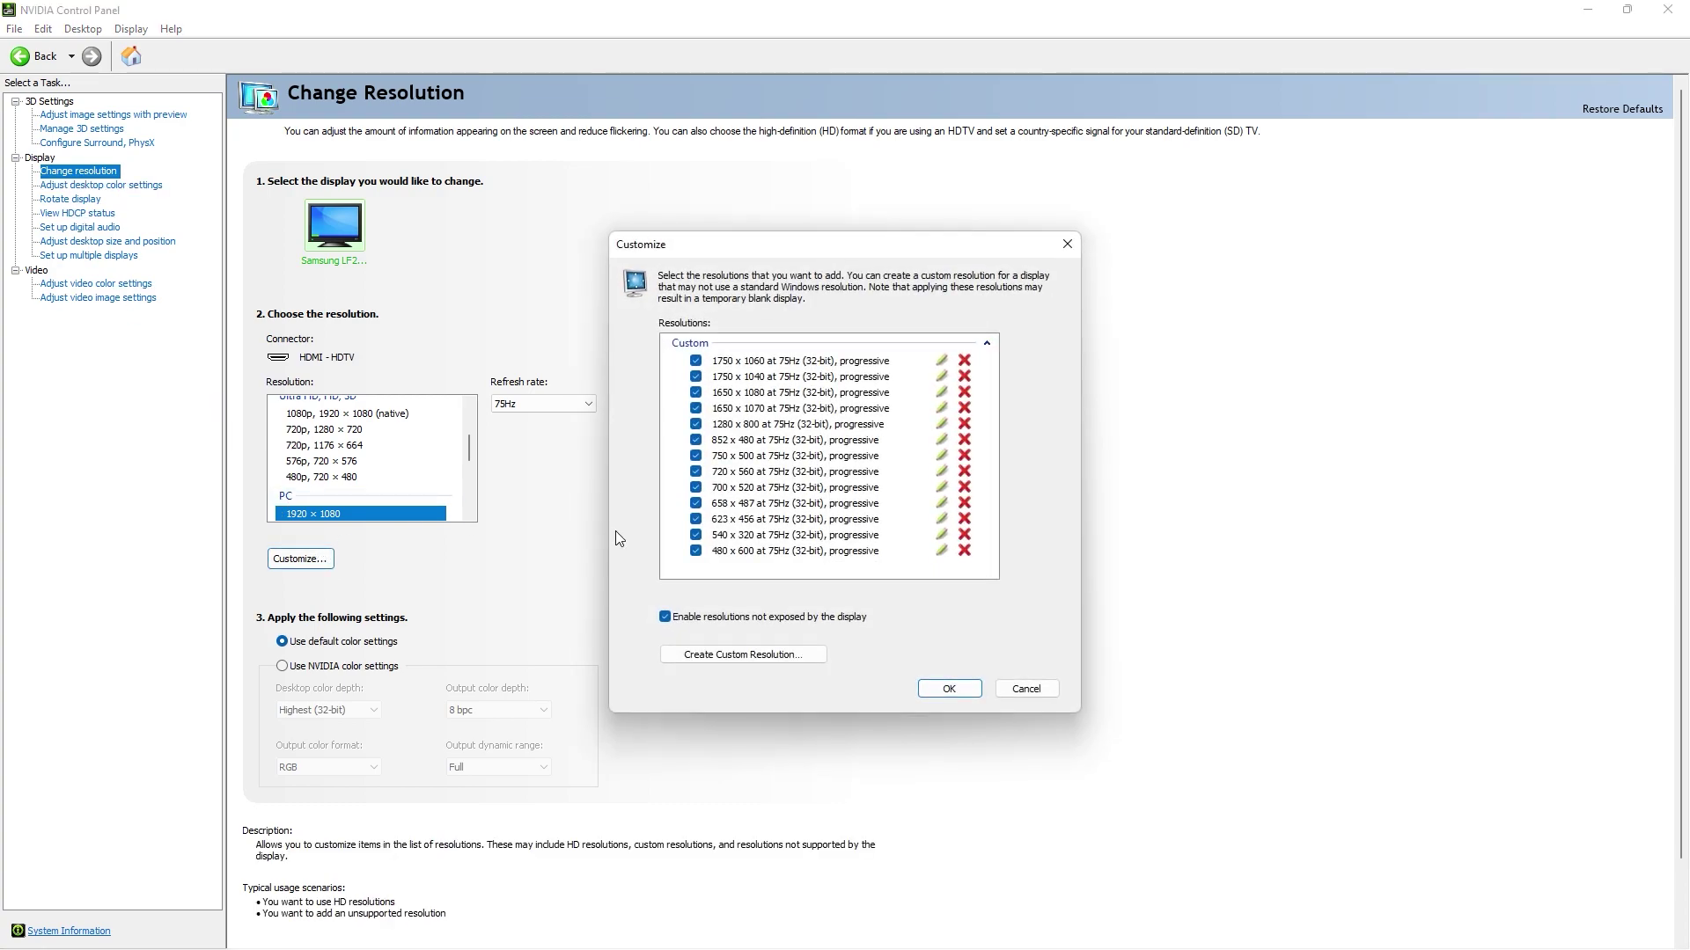
left_click(735, 656)
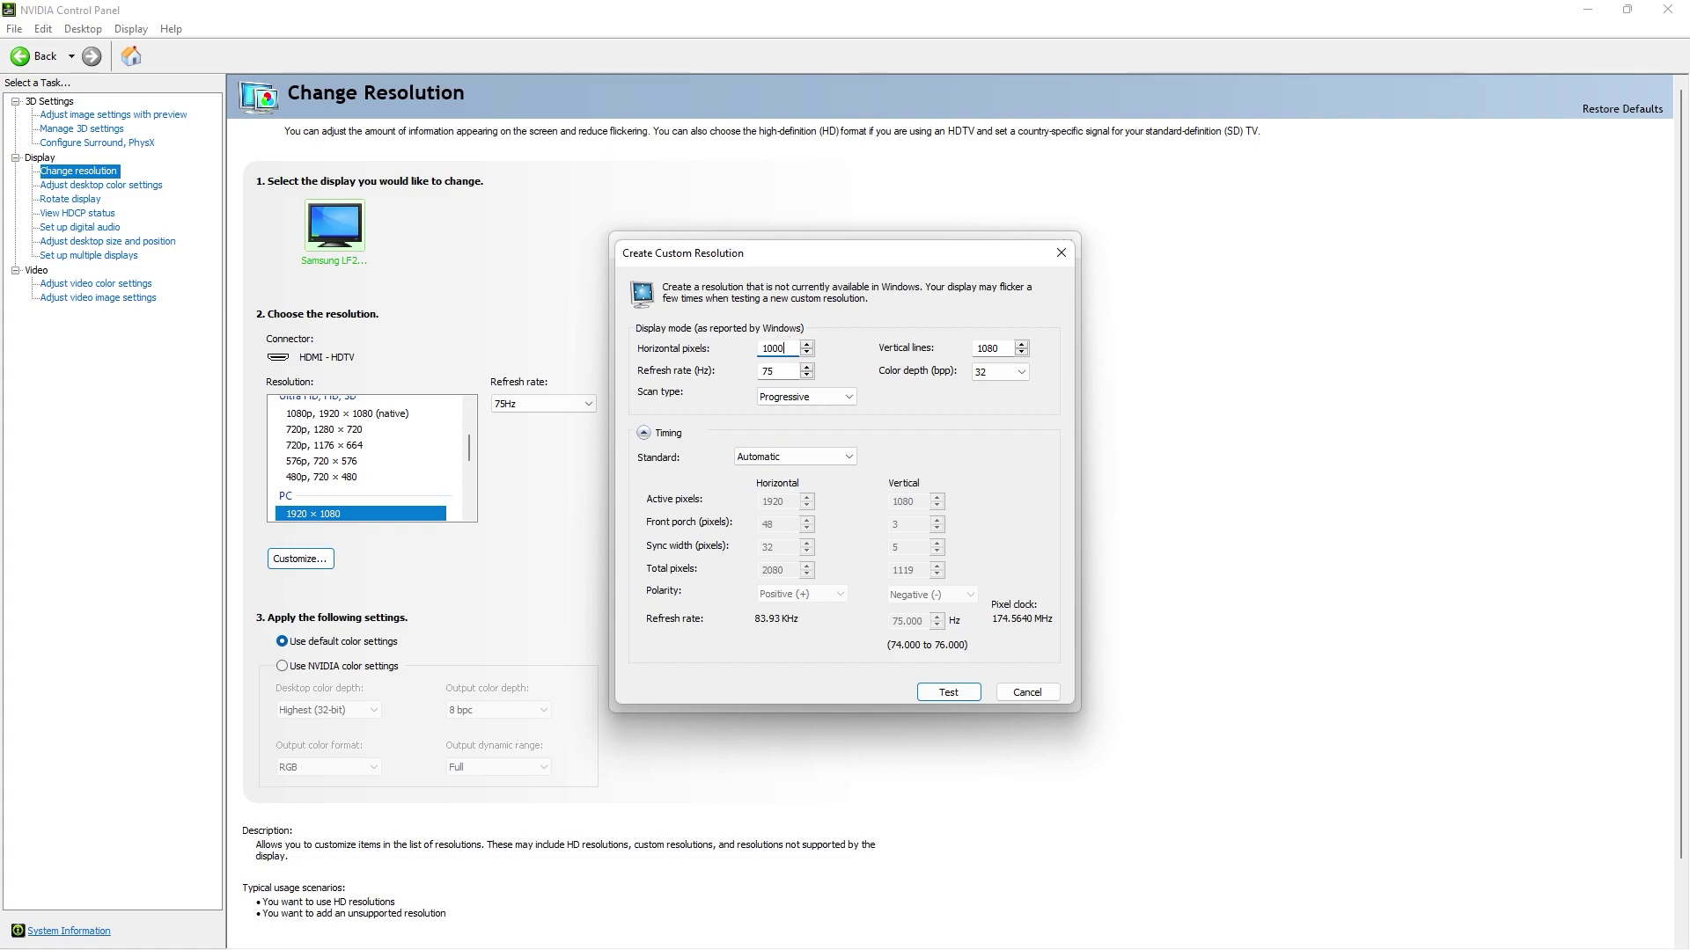
left_click_drag(1001, 352, 981, 352)
type("840")
left_click_drag(777, 368, 758, 370)
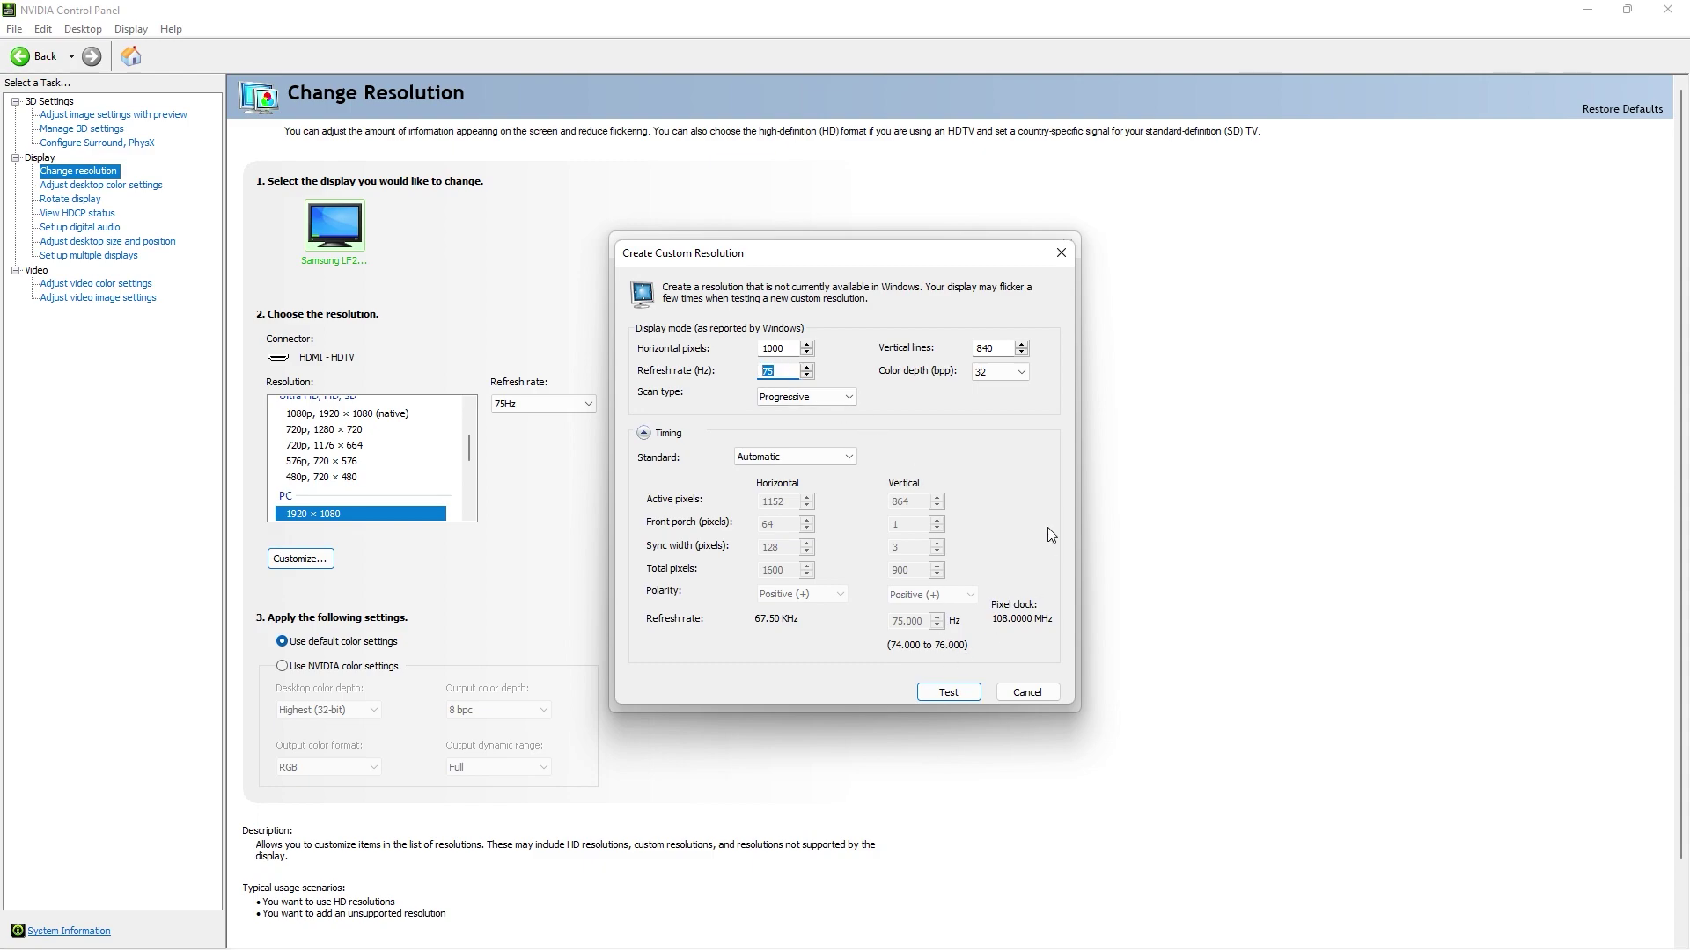
left_click(951, 693)
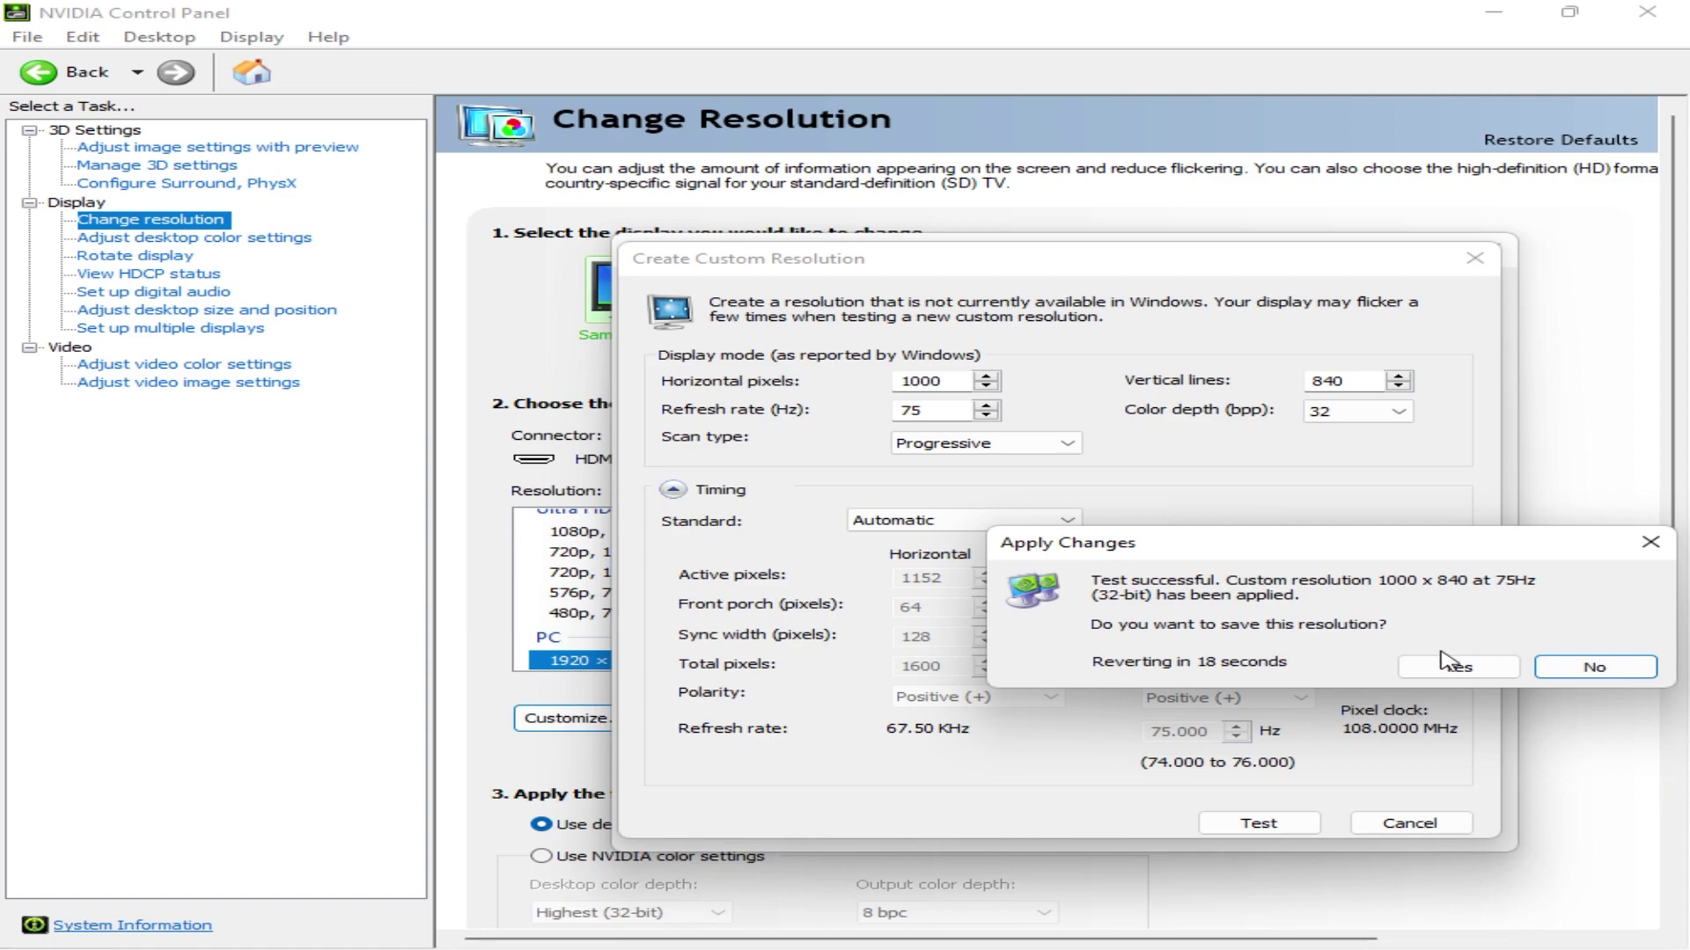
left_click(1447, 664)
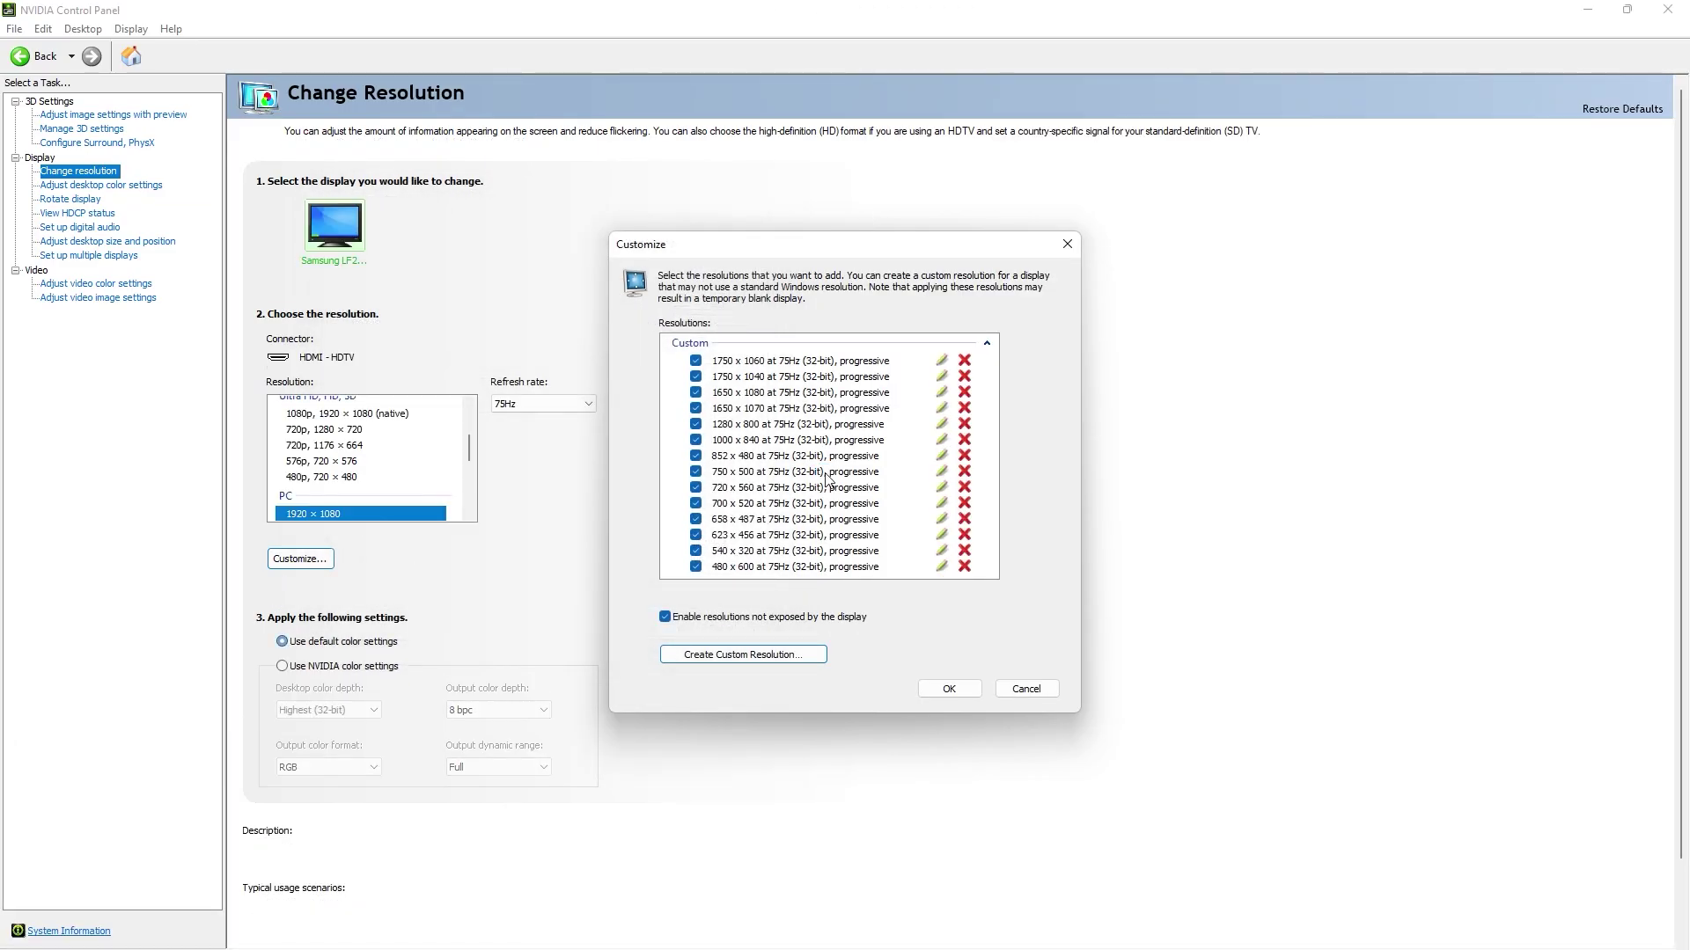
Step: Enable the 1000 x 840 entry in the Customize list and confirm with OK
left_click(1068, 243)
scroll(433, 478, "up", 2)
scroll(432, 478, "up", 1)
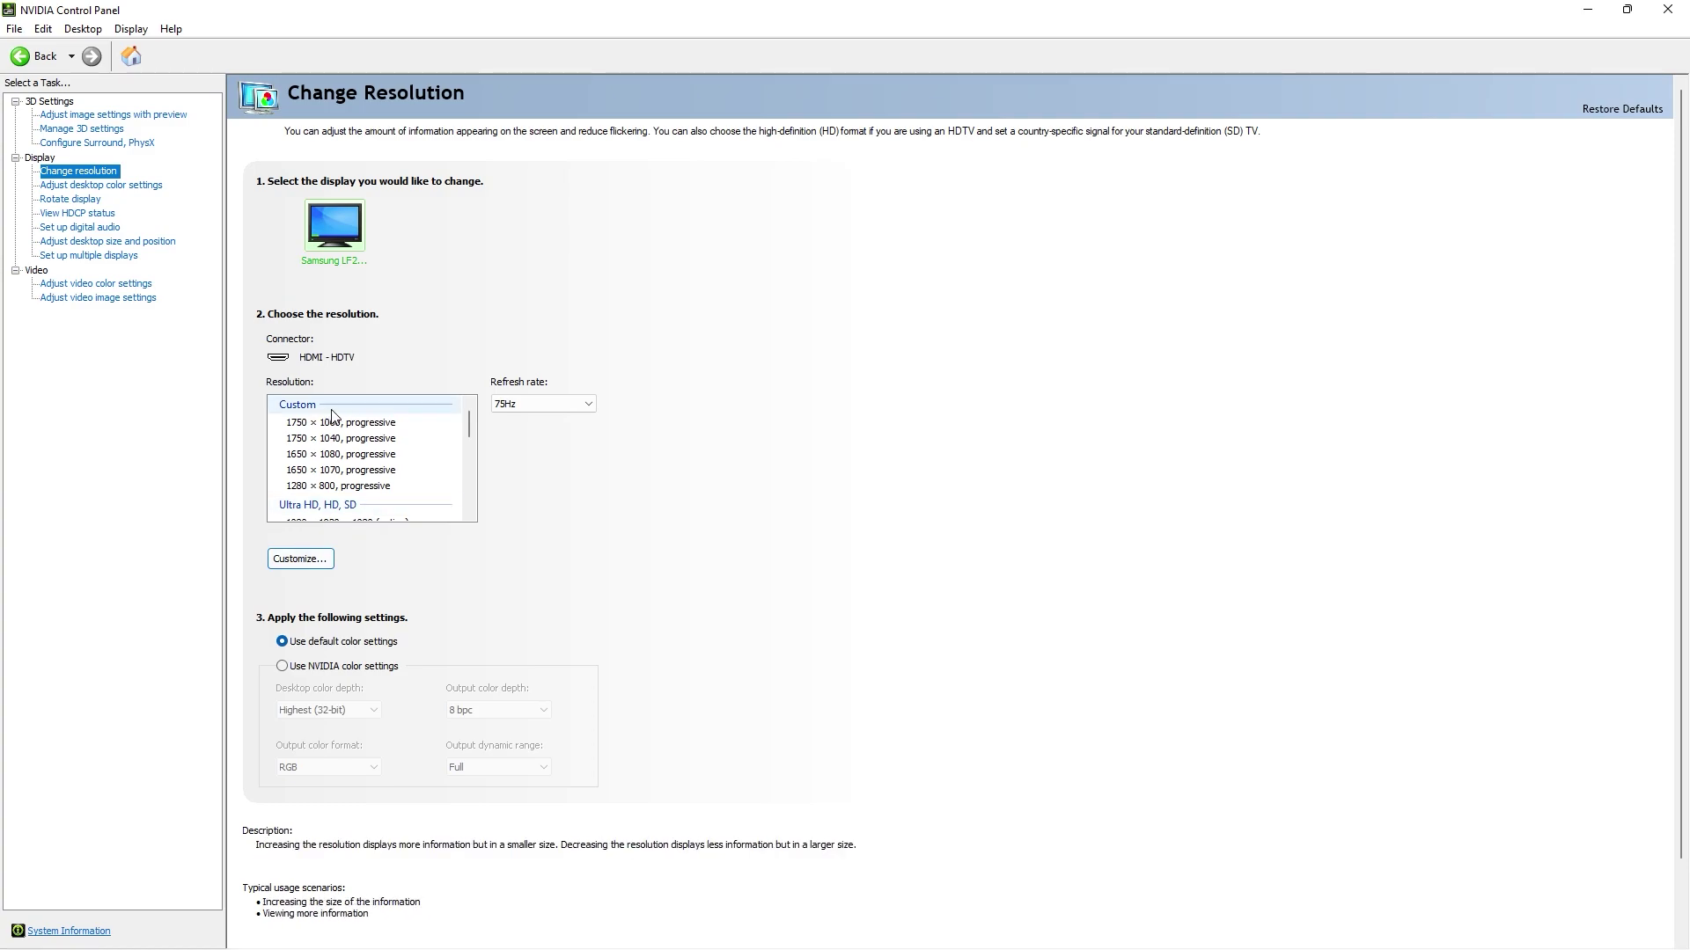
left_click(317, 557)
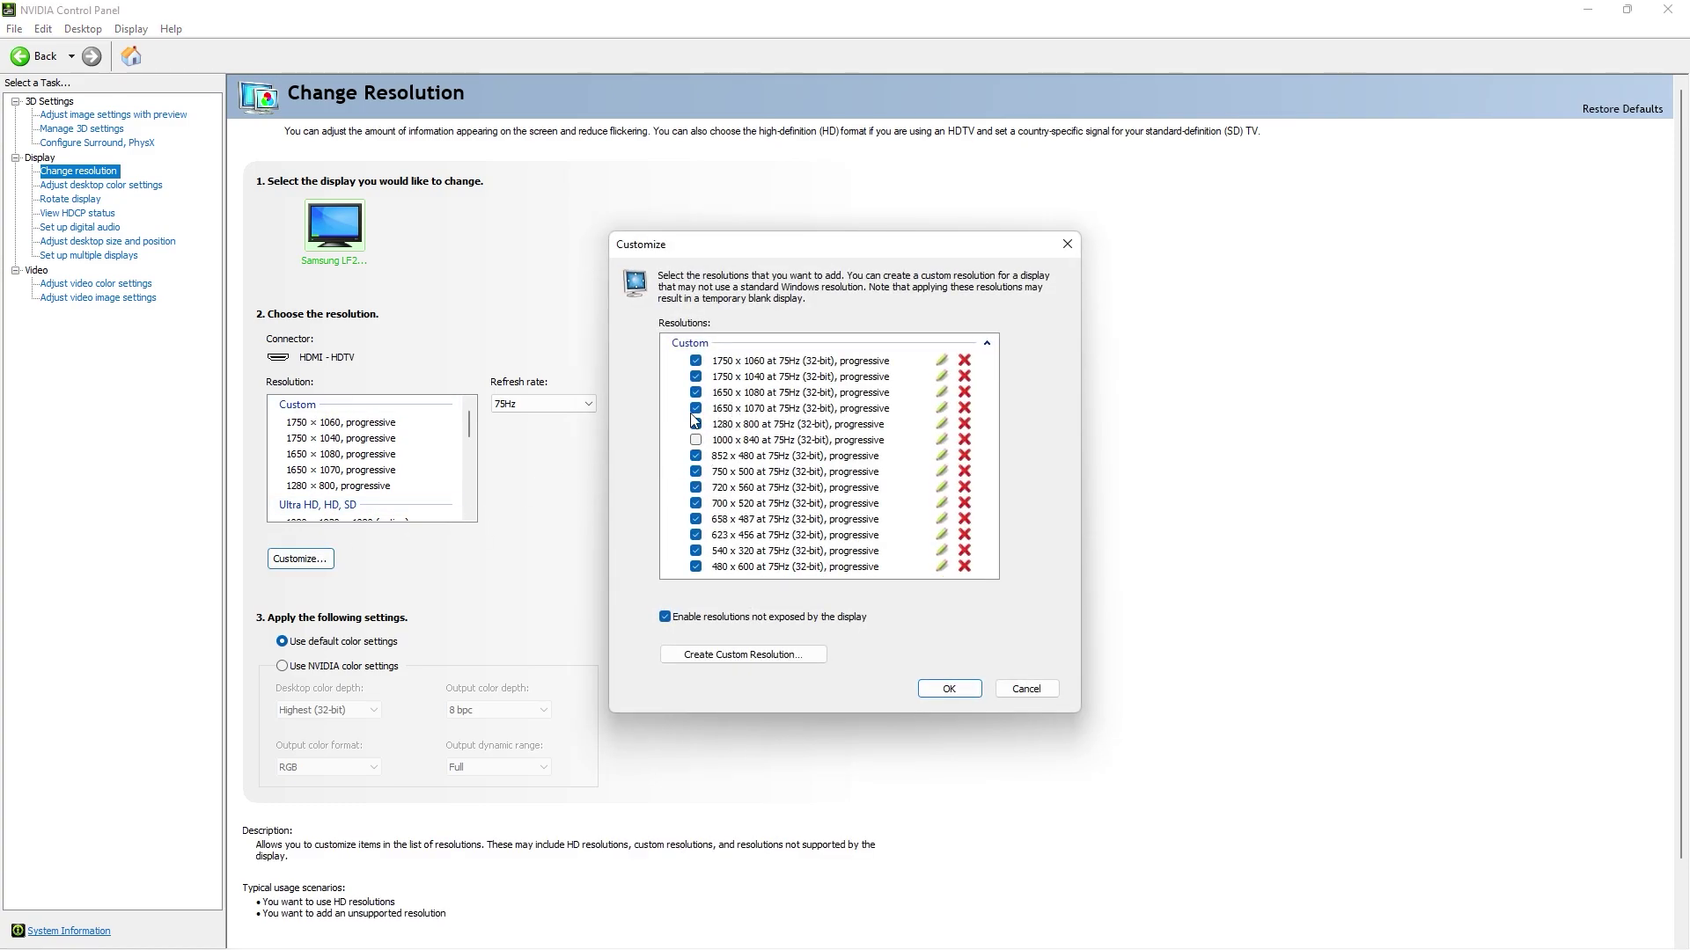
left_click(696, 441)
left_click(950, 689)
Step: Apply 1000 × 840 as the display resolution, keep it, and return to the desktop
scroll(383, 504, "down", 1)
scroll(381, 511, "up", 1)
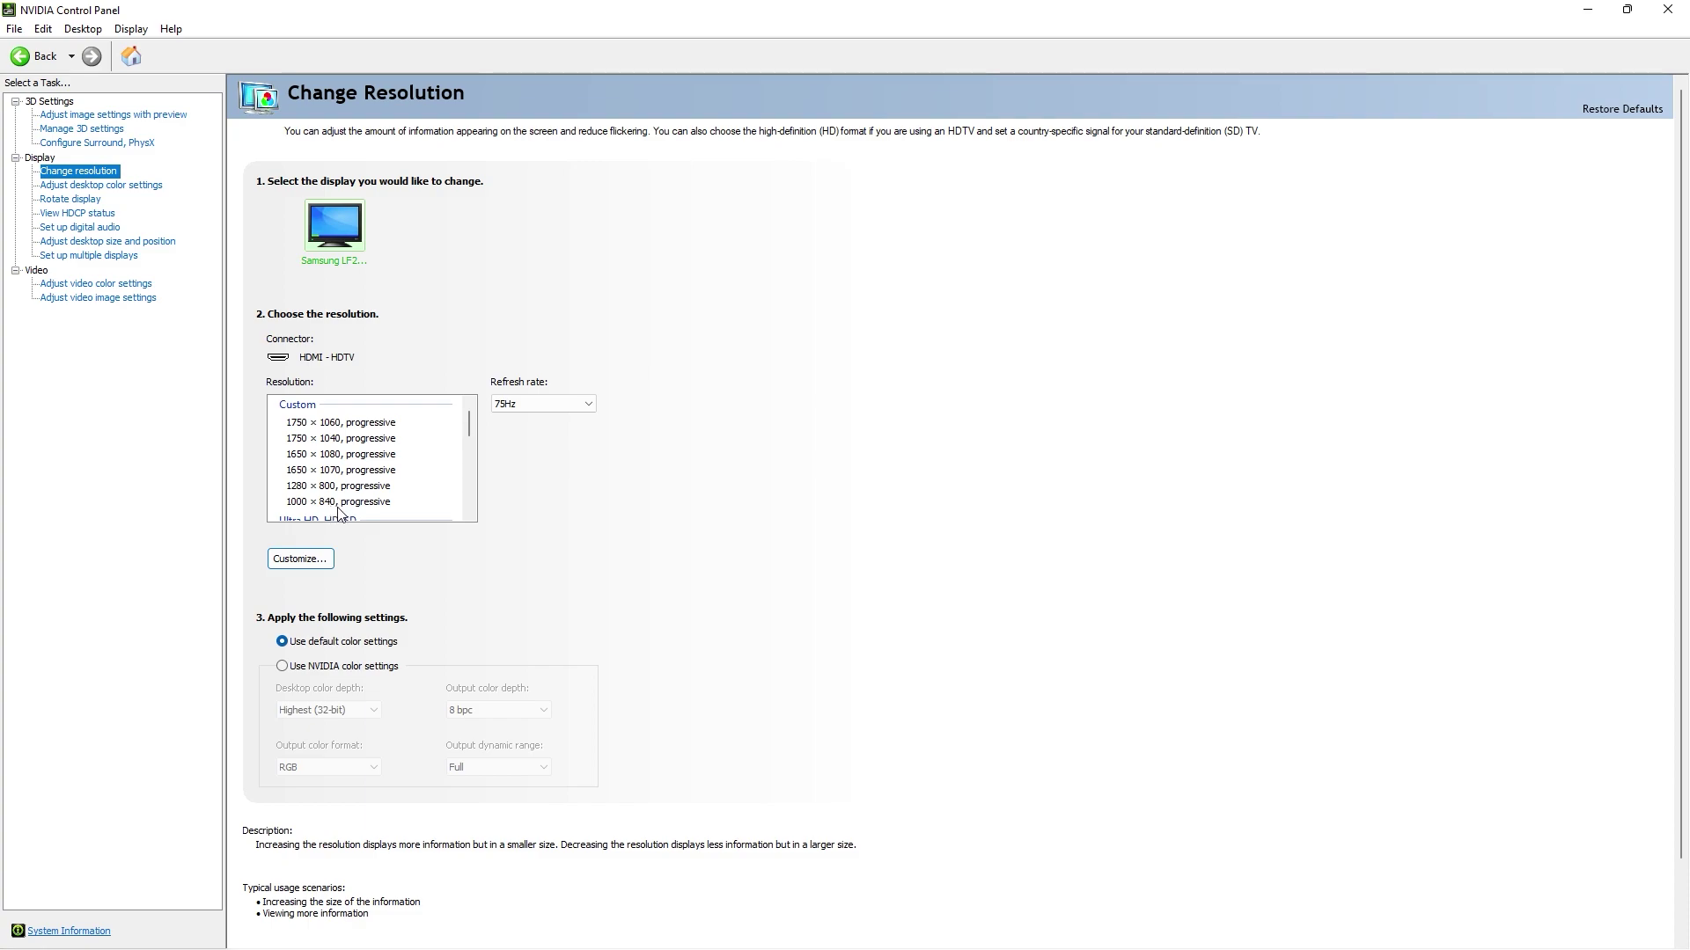
left_click(346, 502)
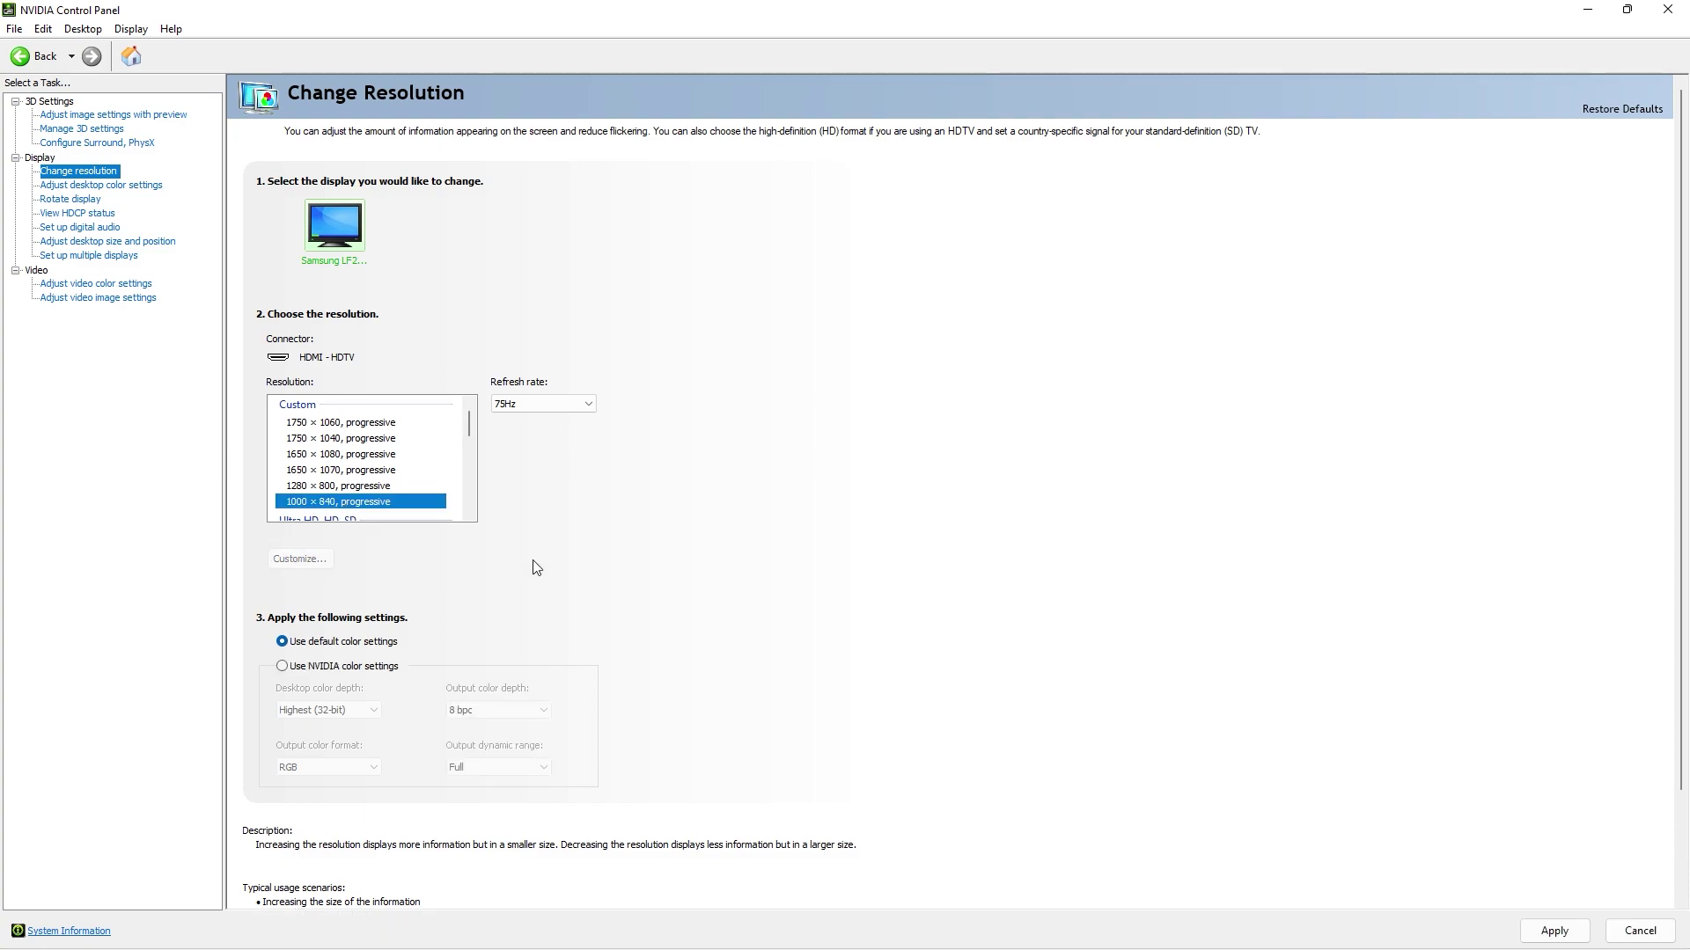
left_click(1554, 931)
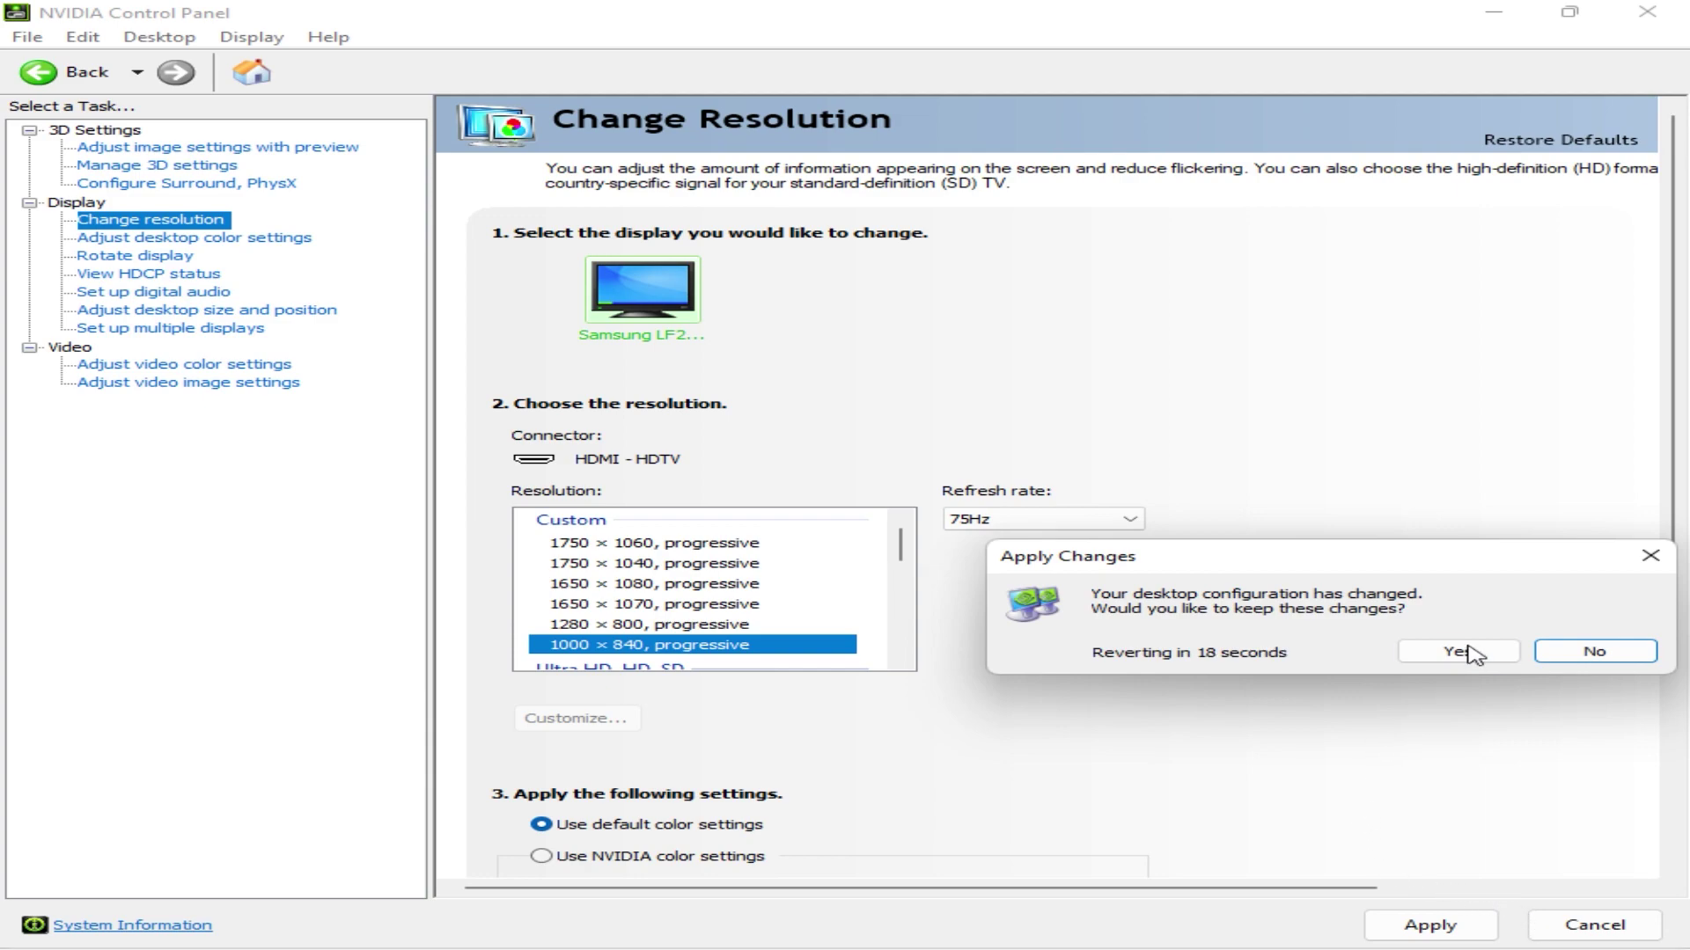
left_click(1458, 653)
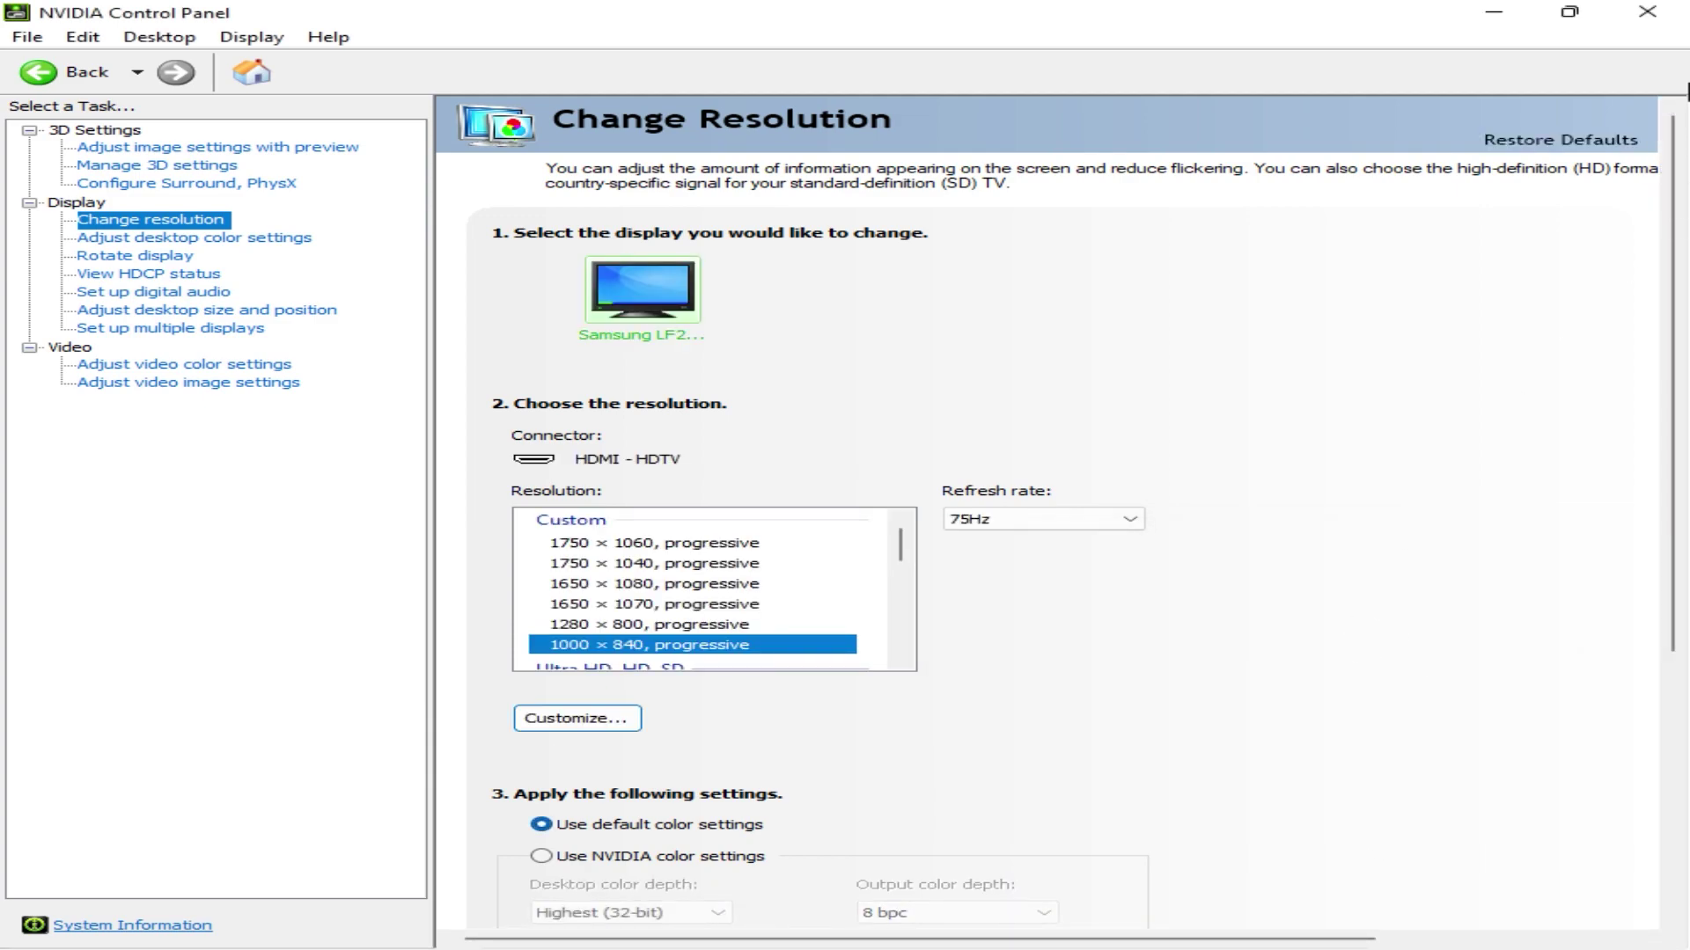
key("super+d")
Step: Refresh the desktop from its context menu
right_click(624, 397)
left_click(822, 486)
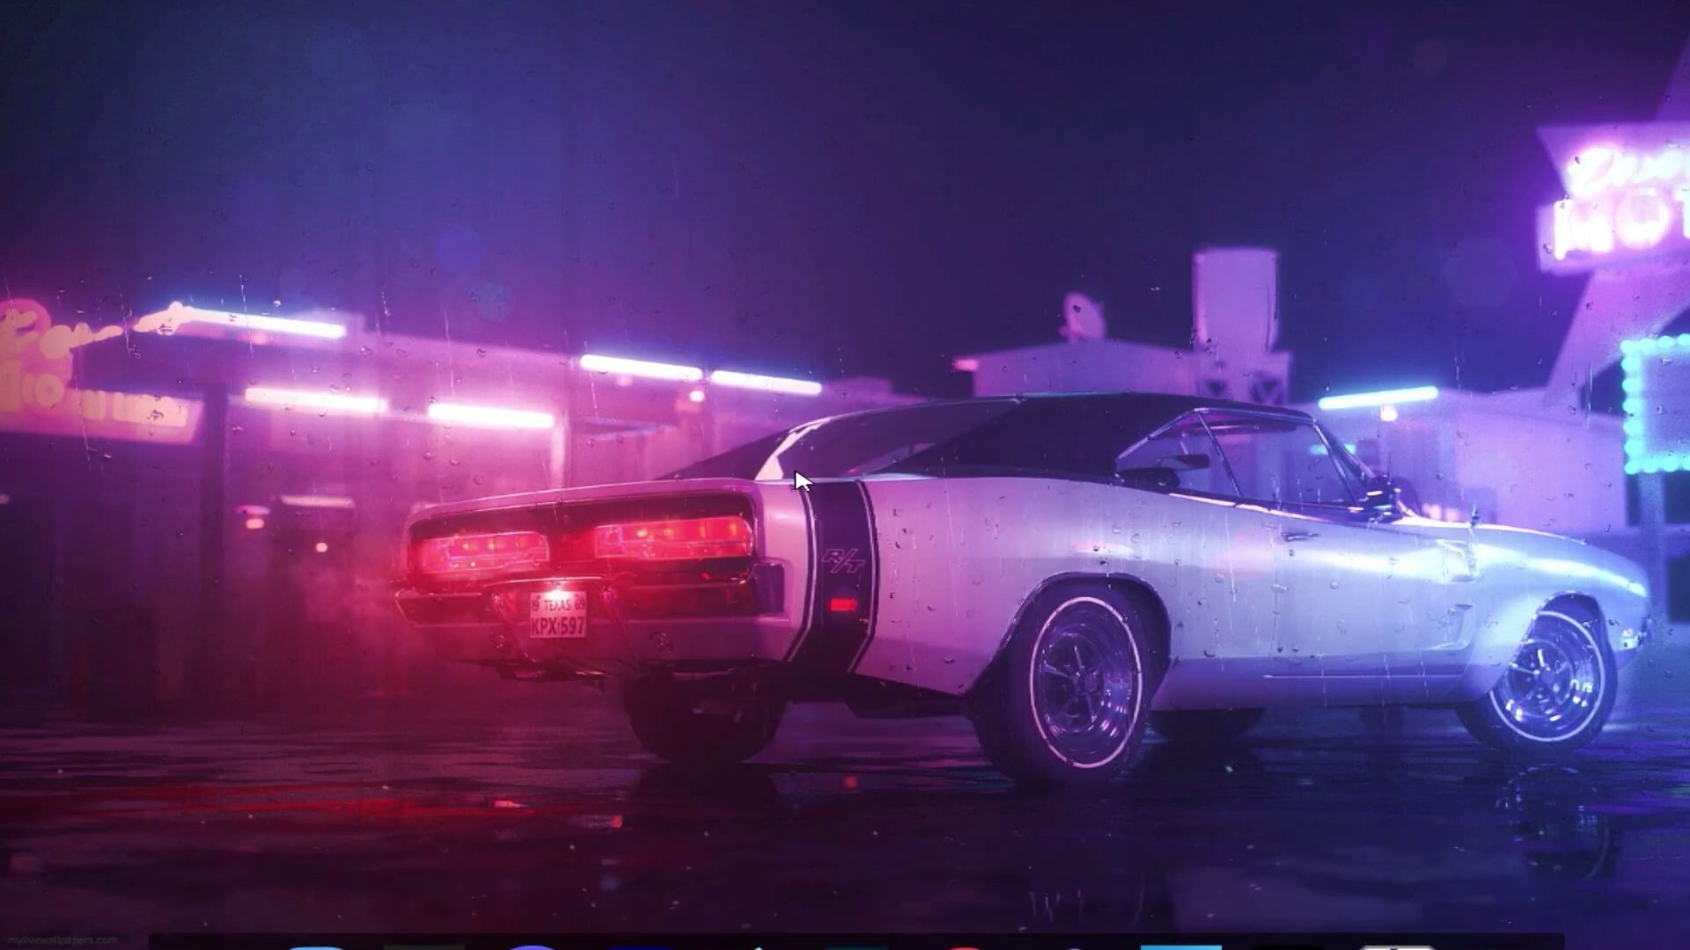
right_click(1213, 284)
left_click(1399, 381)
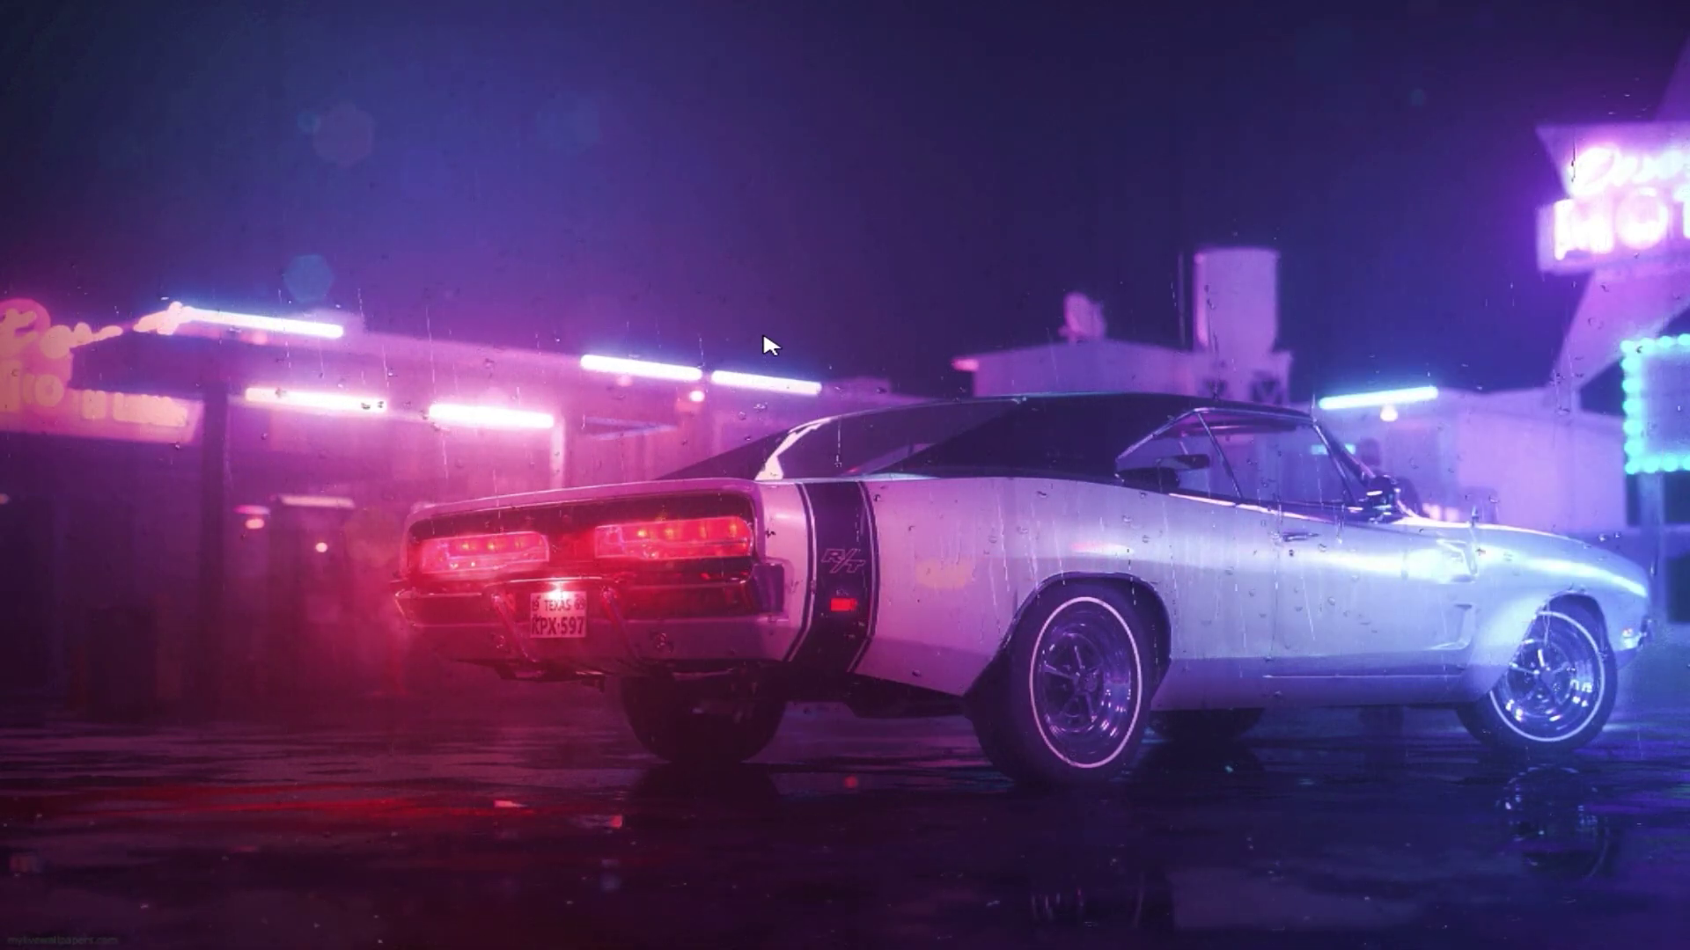
Step: Open the Run dialog from Windows Search and centre it, with %localappdata% entered
left_click(733, 922)
left_click(961, 130)
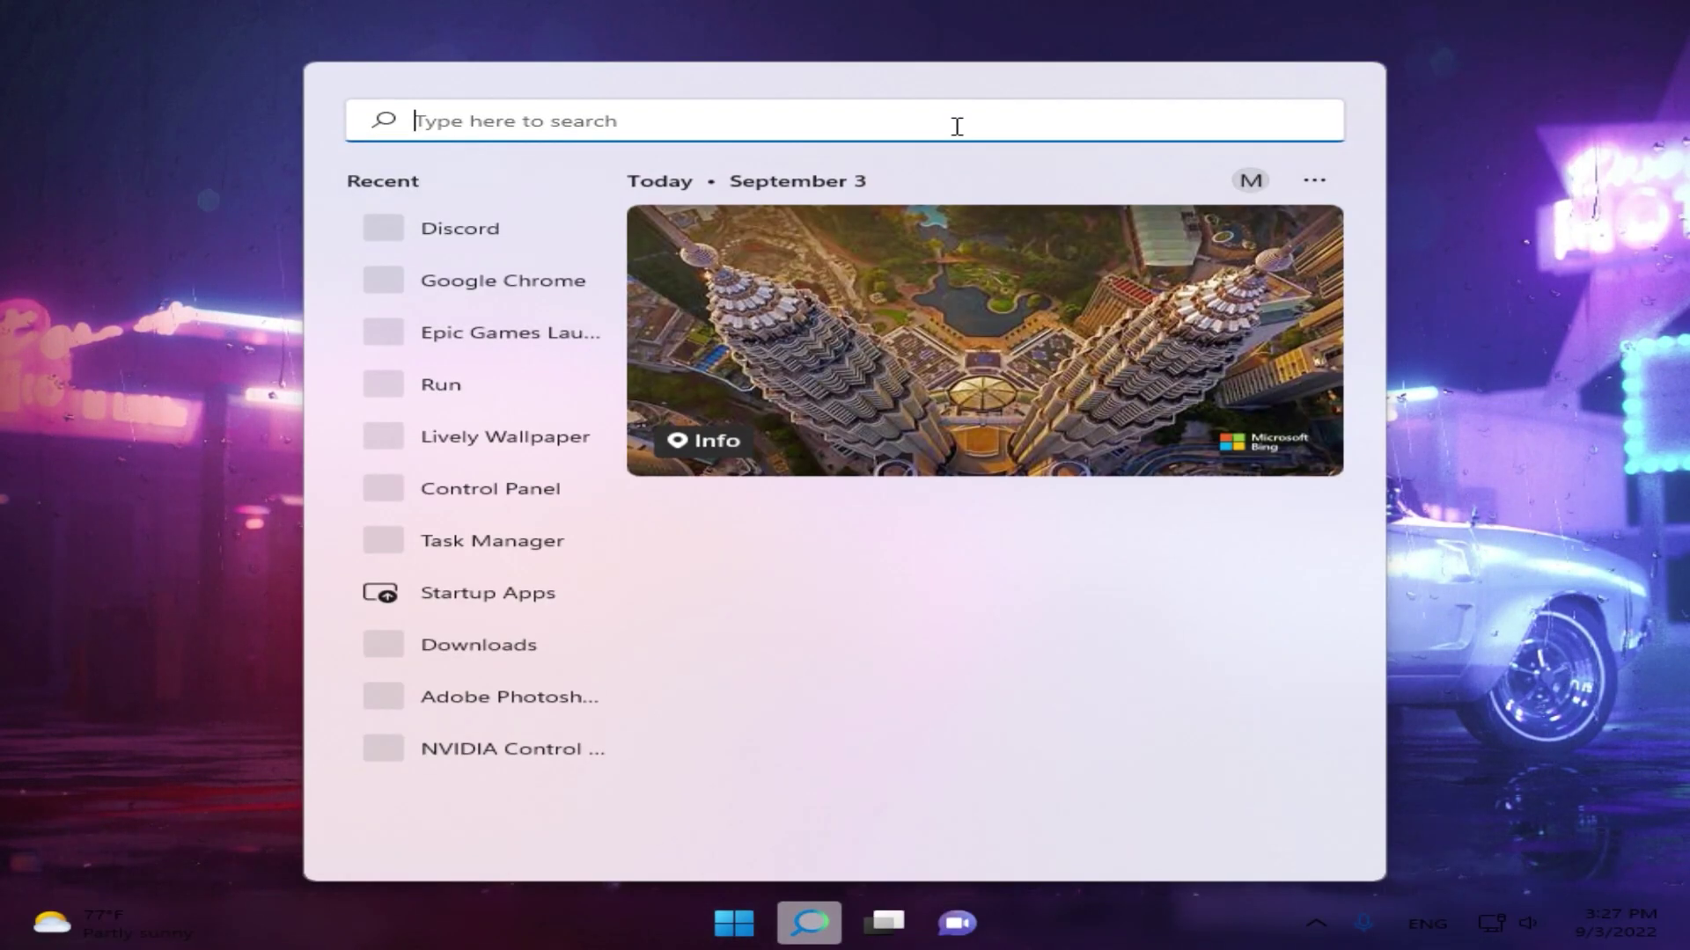
type("run")
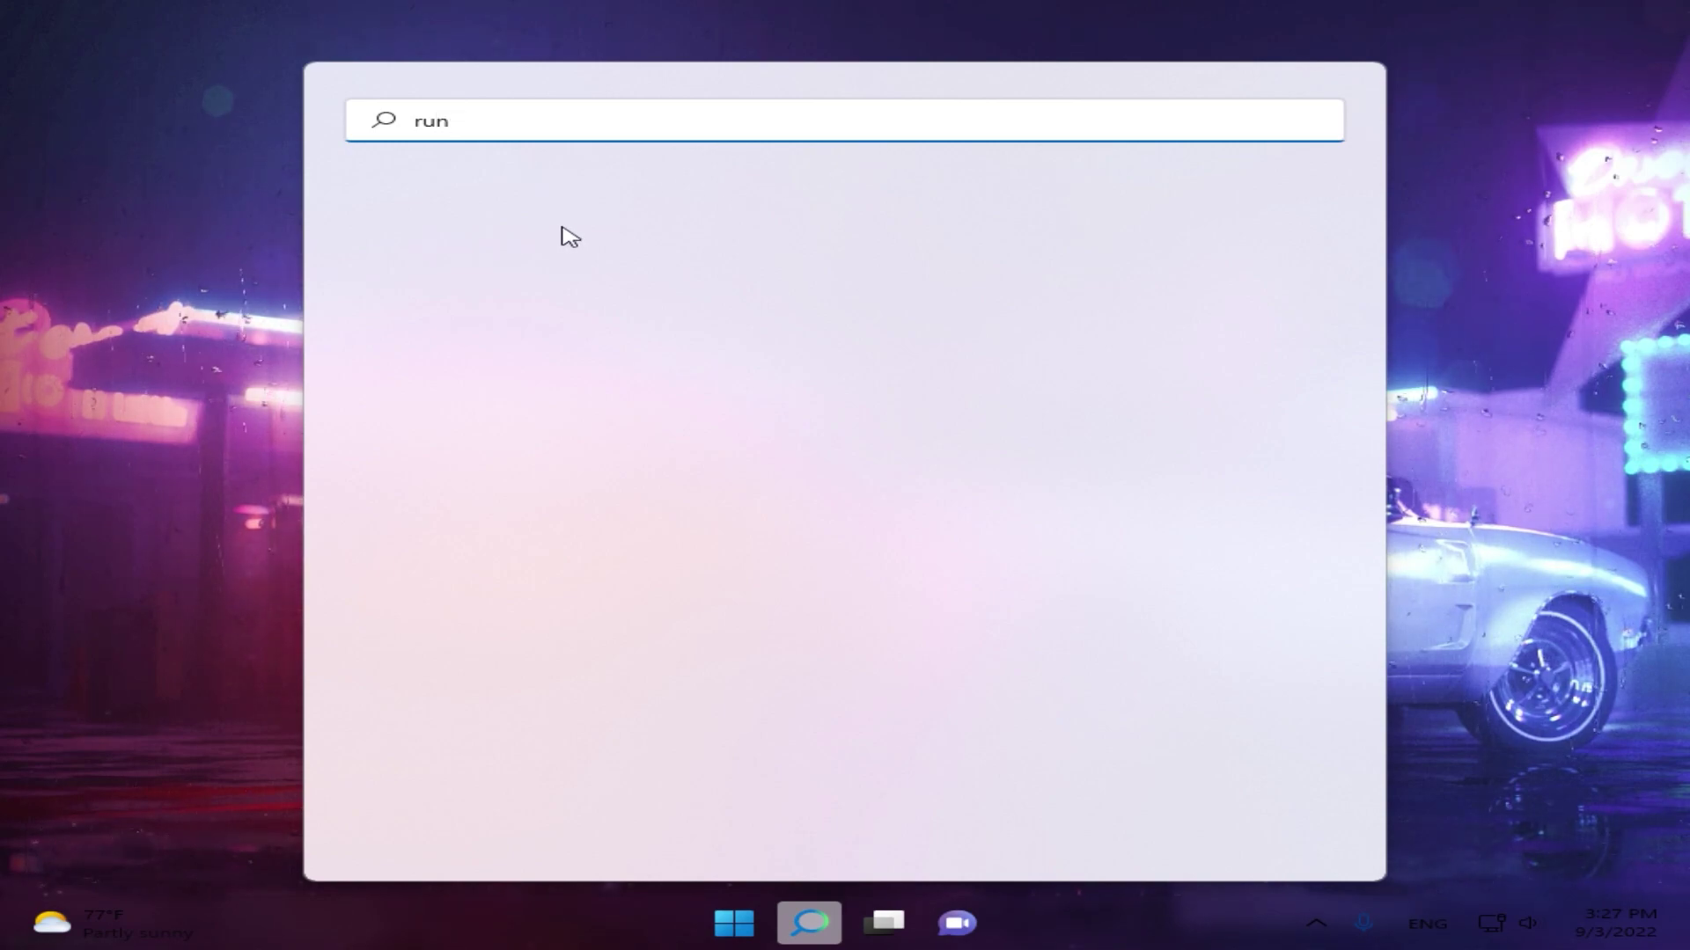
key("Return")
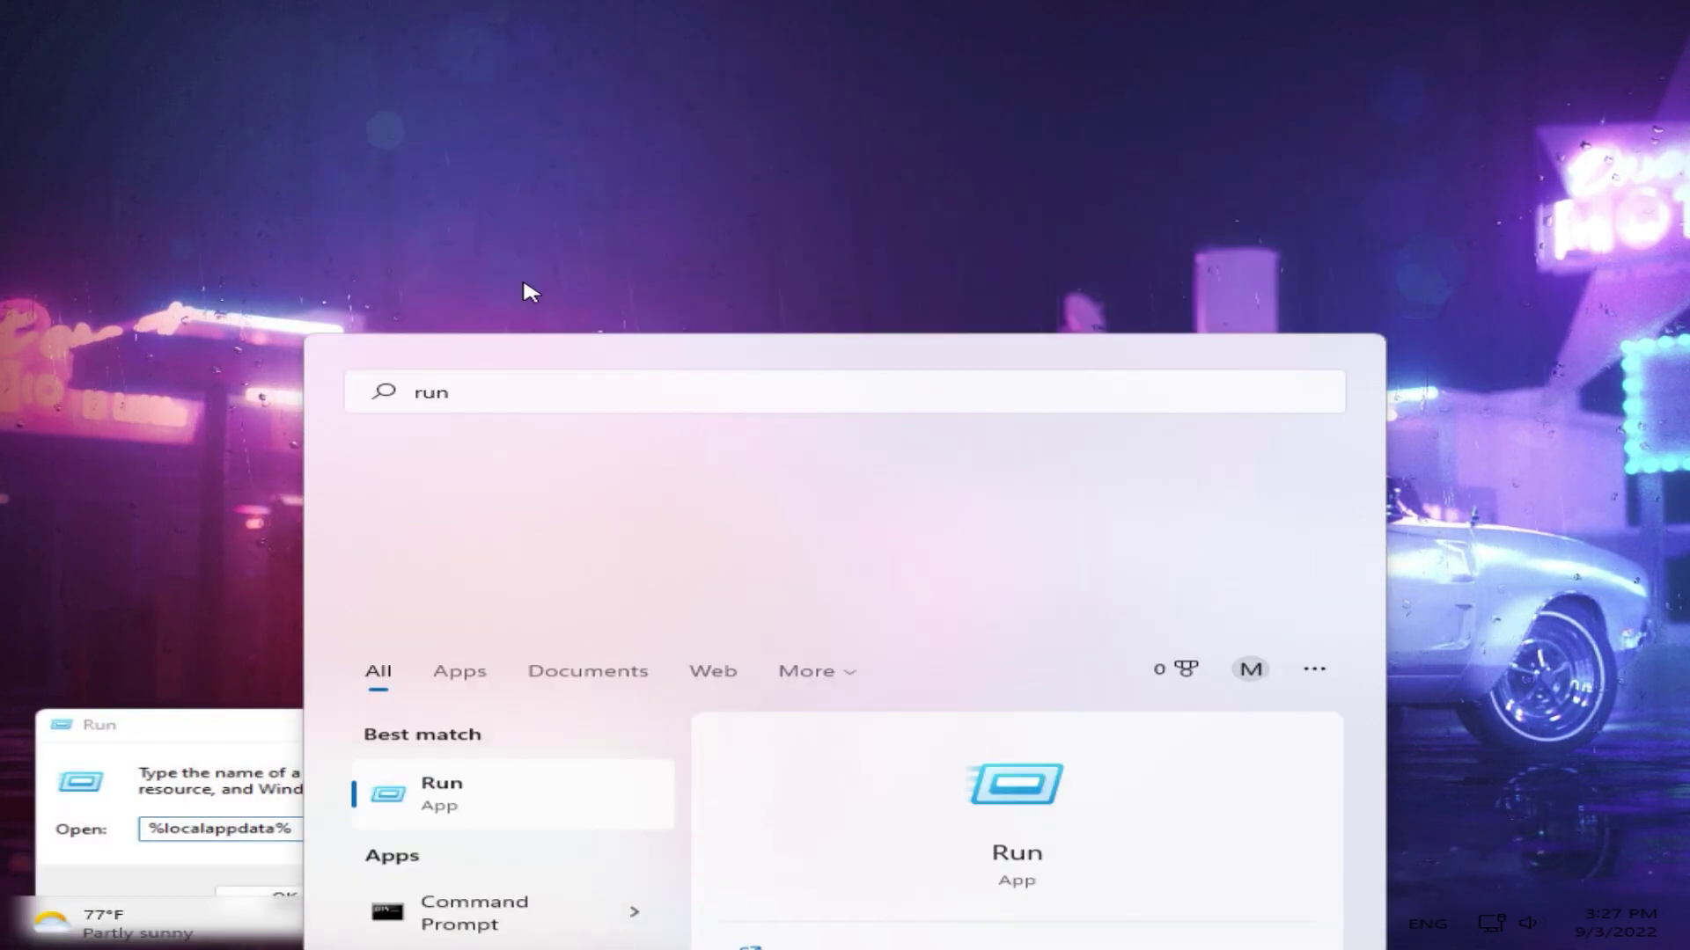
left_click_drag(388, 748, 1097, 381)
left_click(1024, 490)
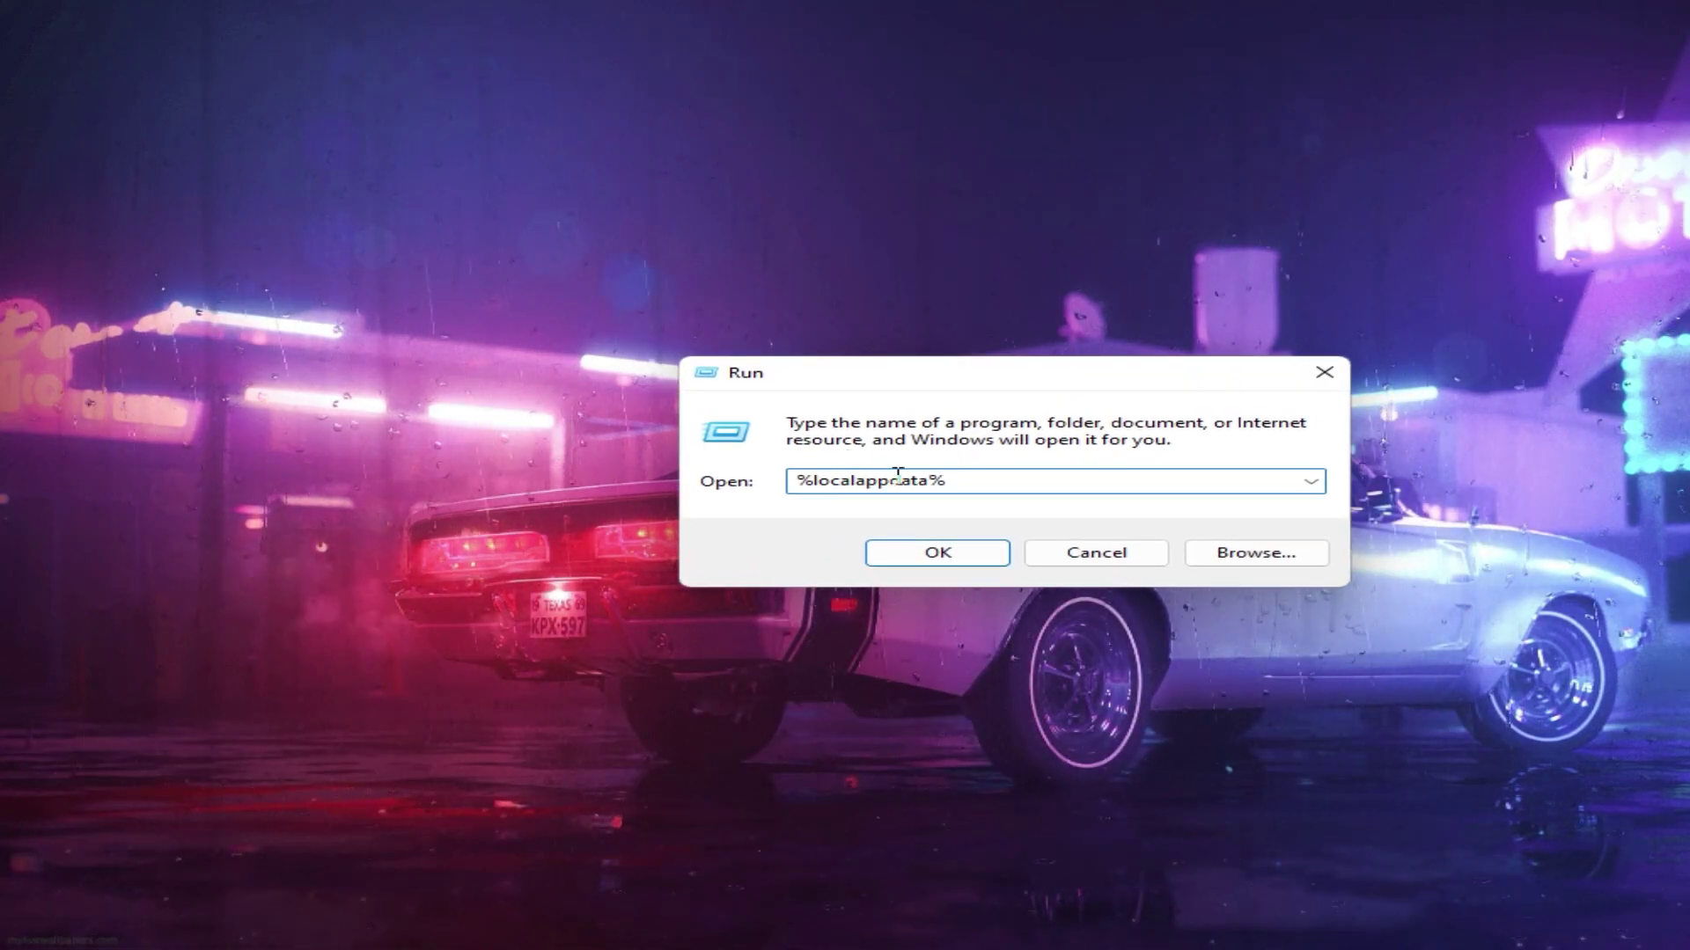
Step: Open Local, then browse to FortniteGame\Saved\Config\WindowsClient in a maximized window
left_click(937, 552)
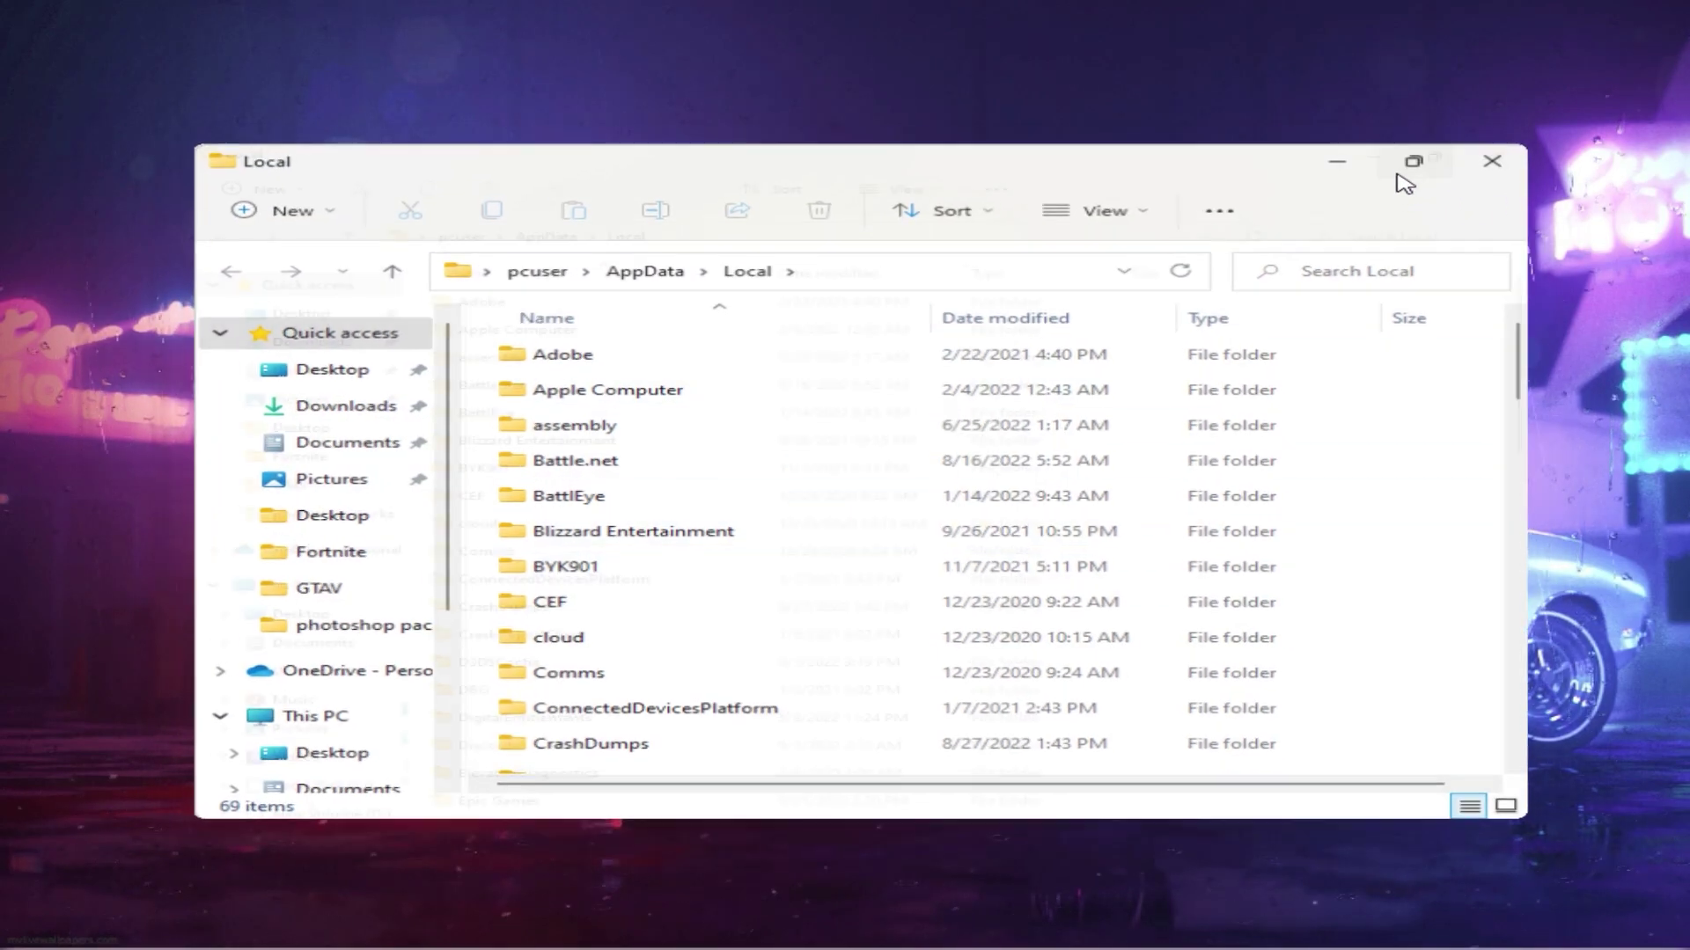
left_click(1408, 167)
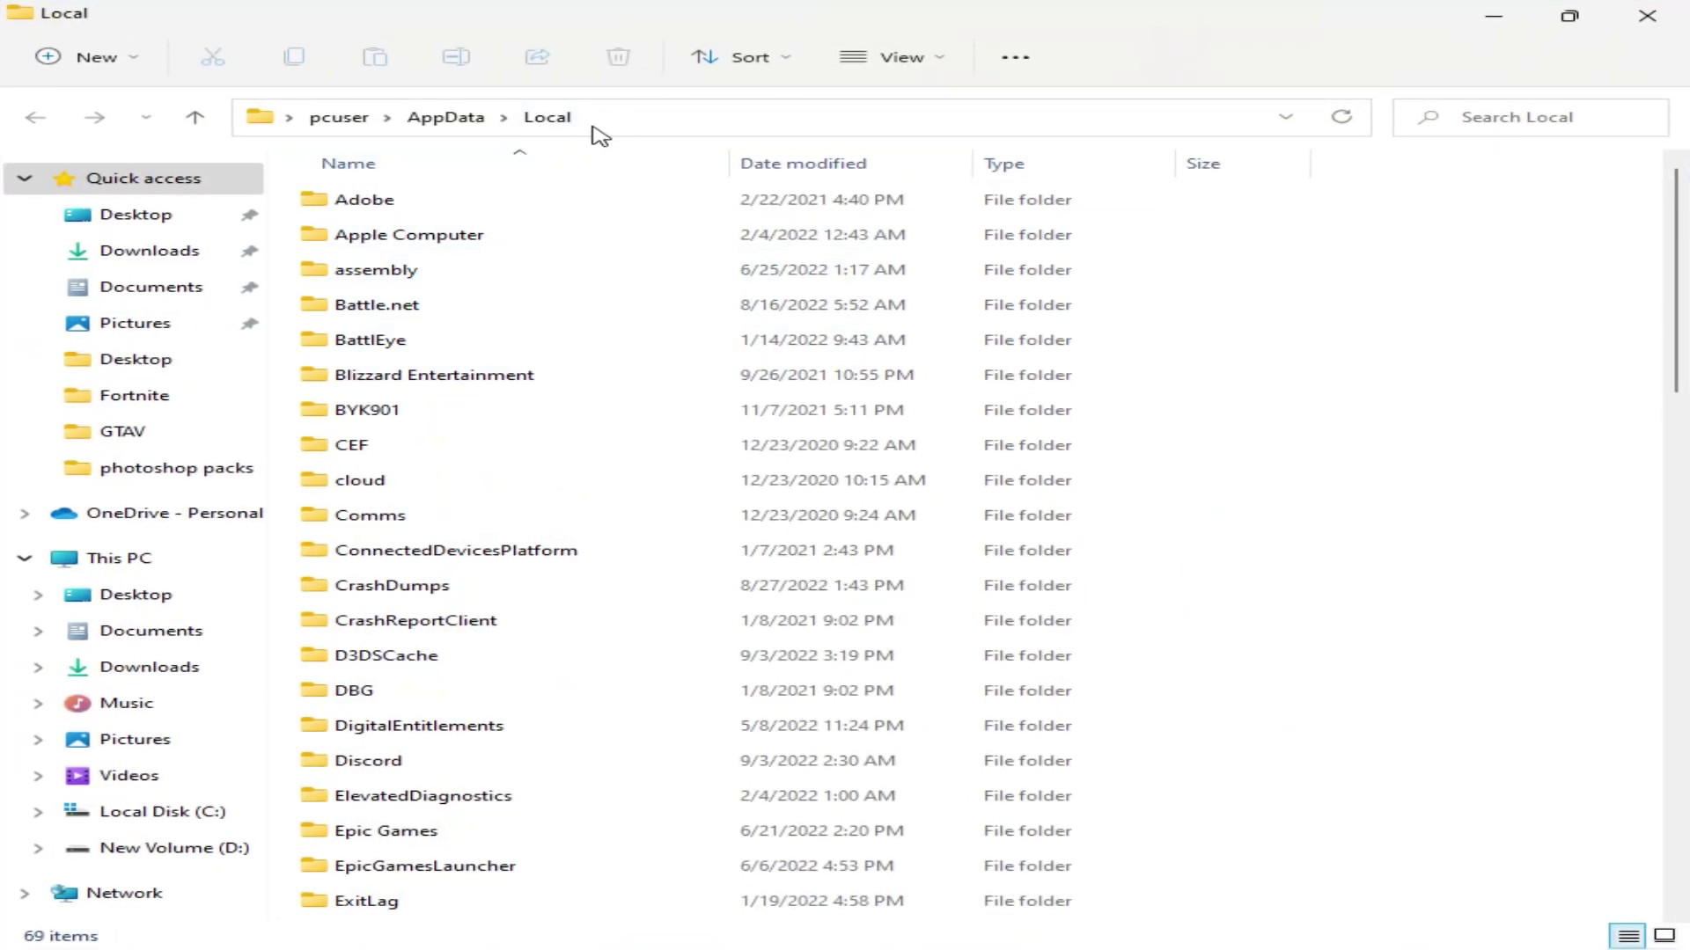
scroll(532, 370, "down", 4)
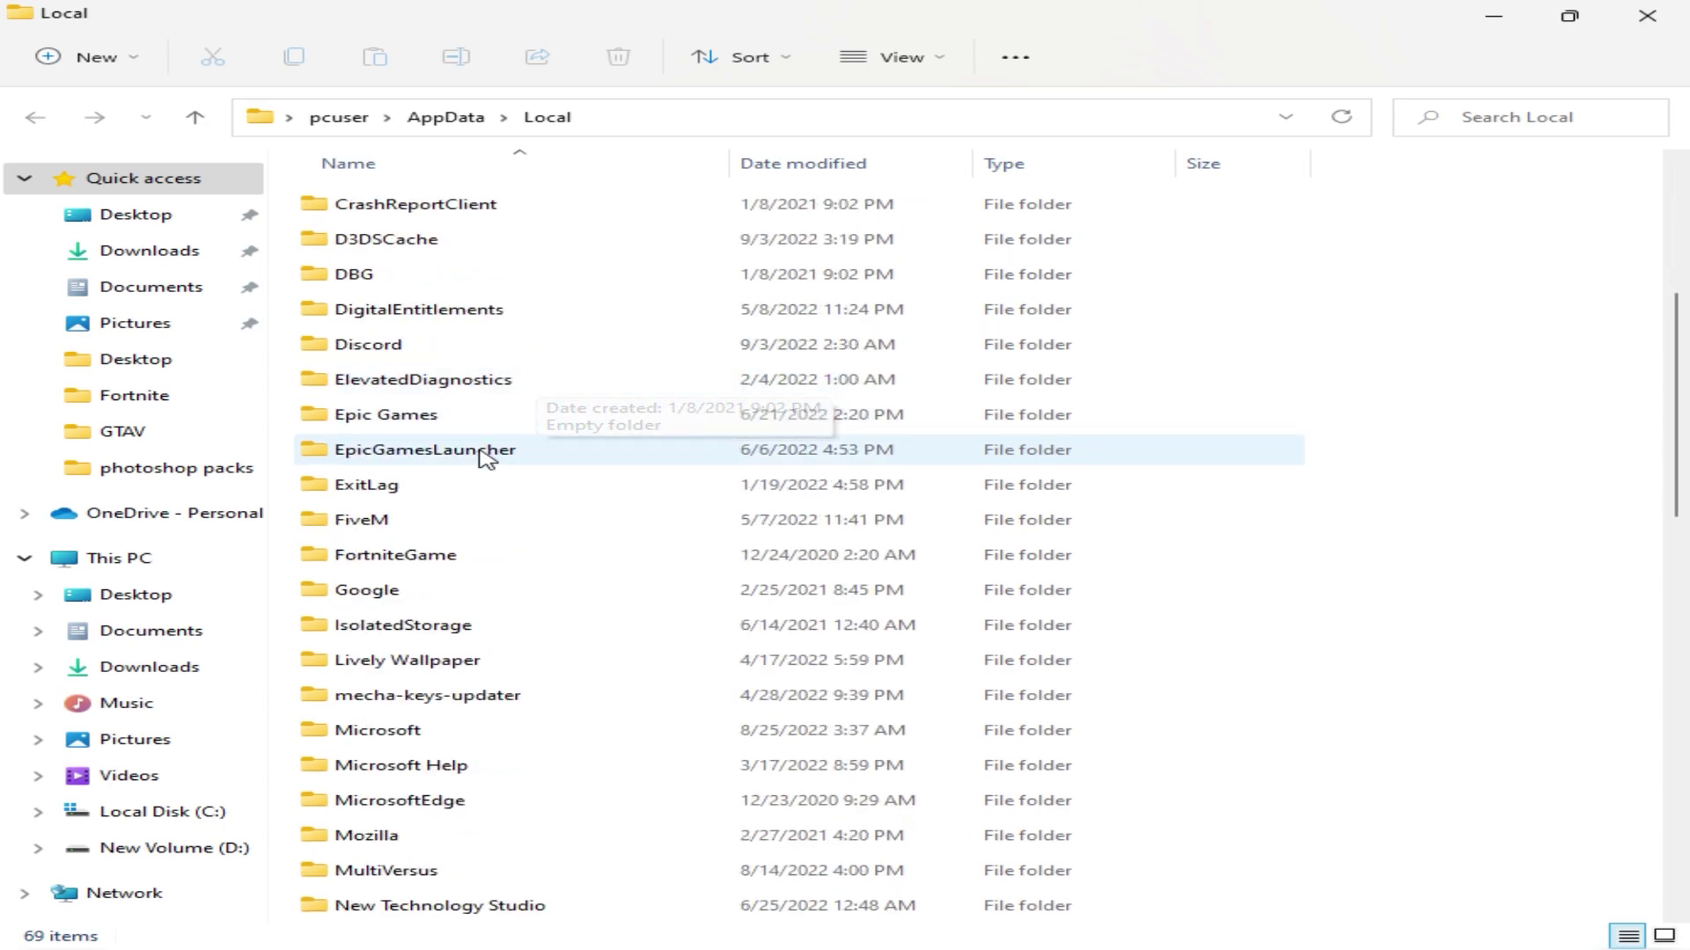
double_click(548, 573)
double_click(483, 209)
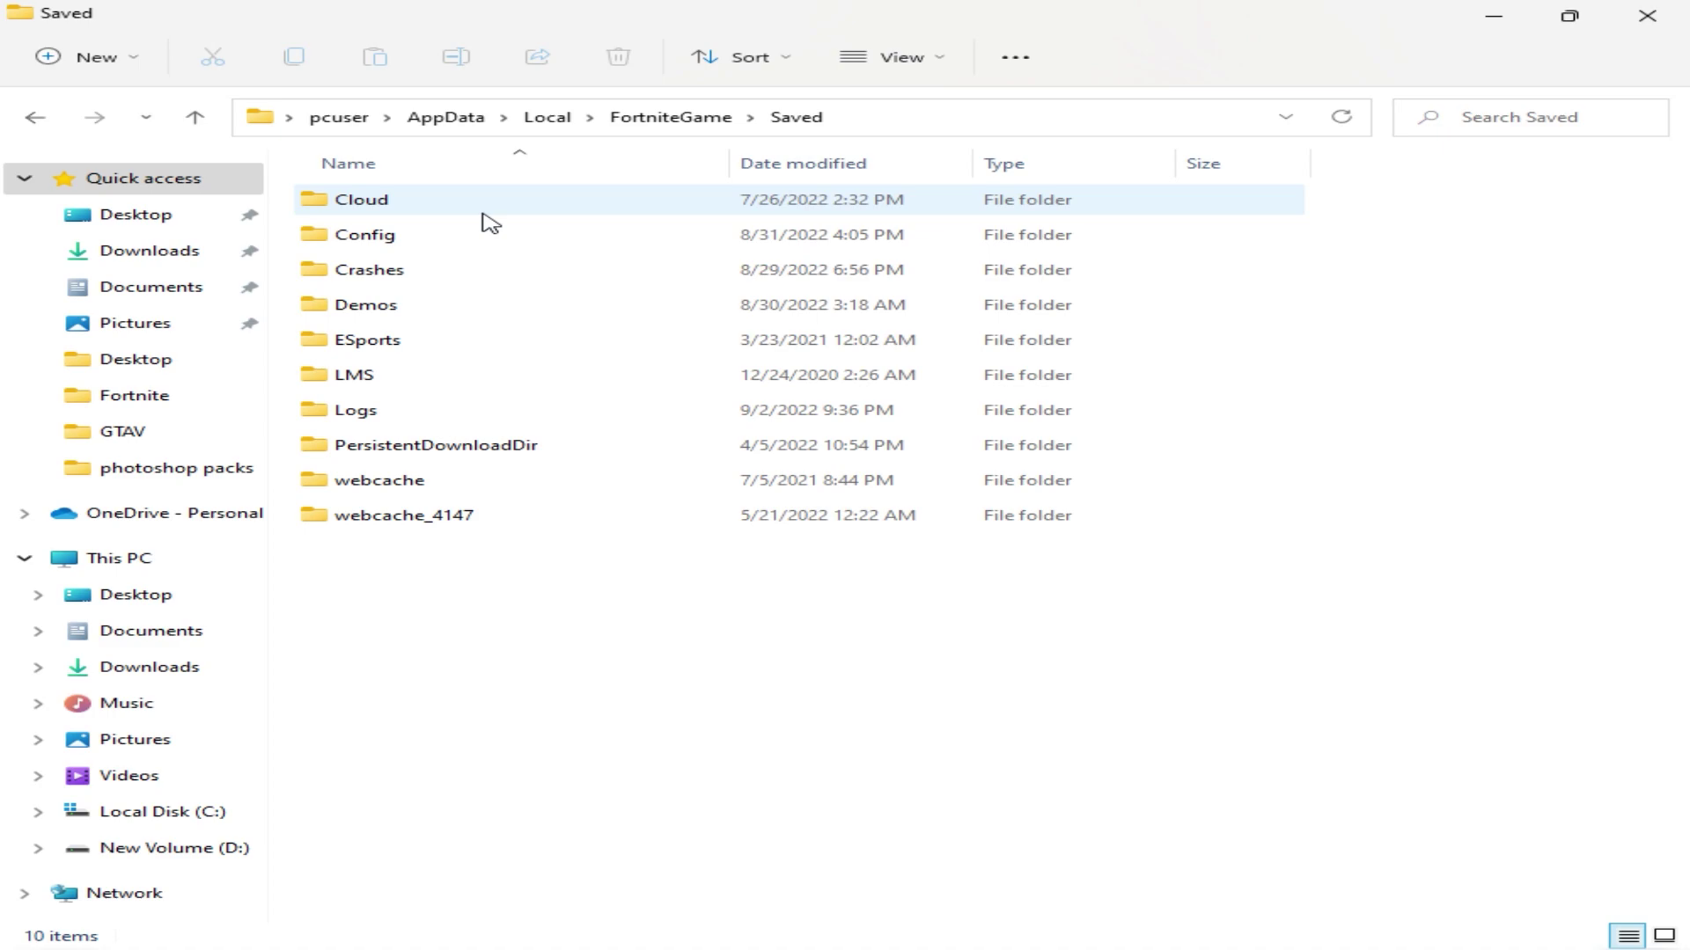
double_click(483, 234)
double_click(484, 234)
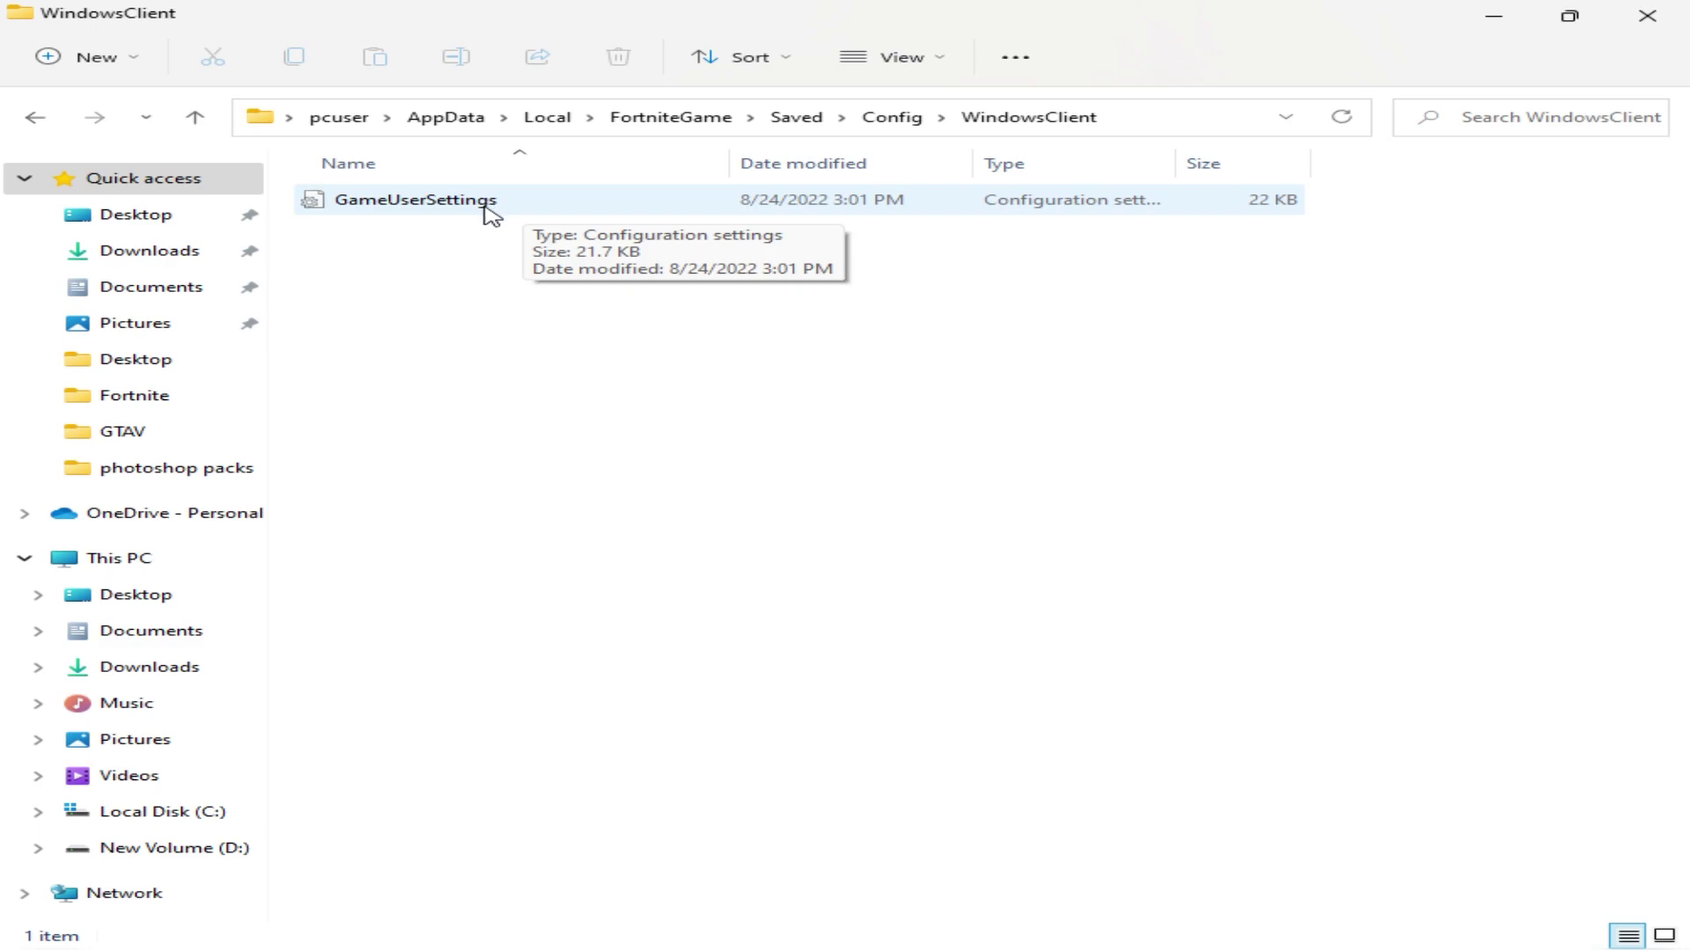
Step: Clear the Read-only attribute in GameUserSettings' Properties and apply it
right_click(548, 208)
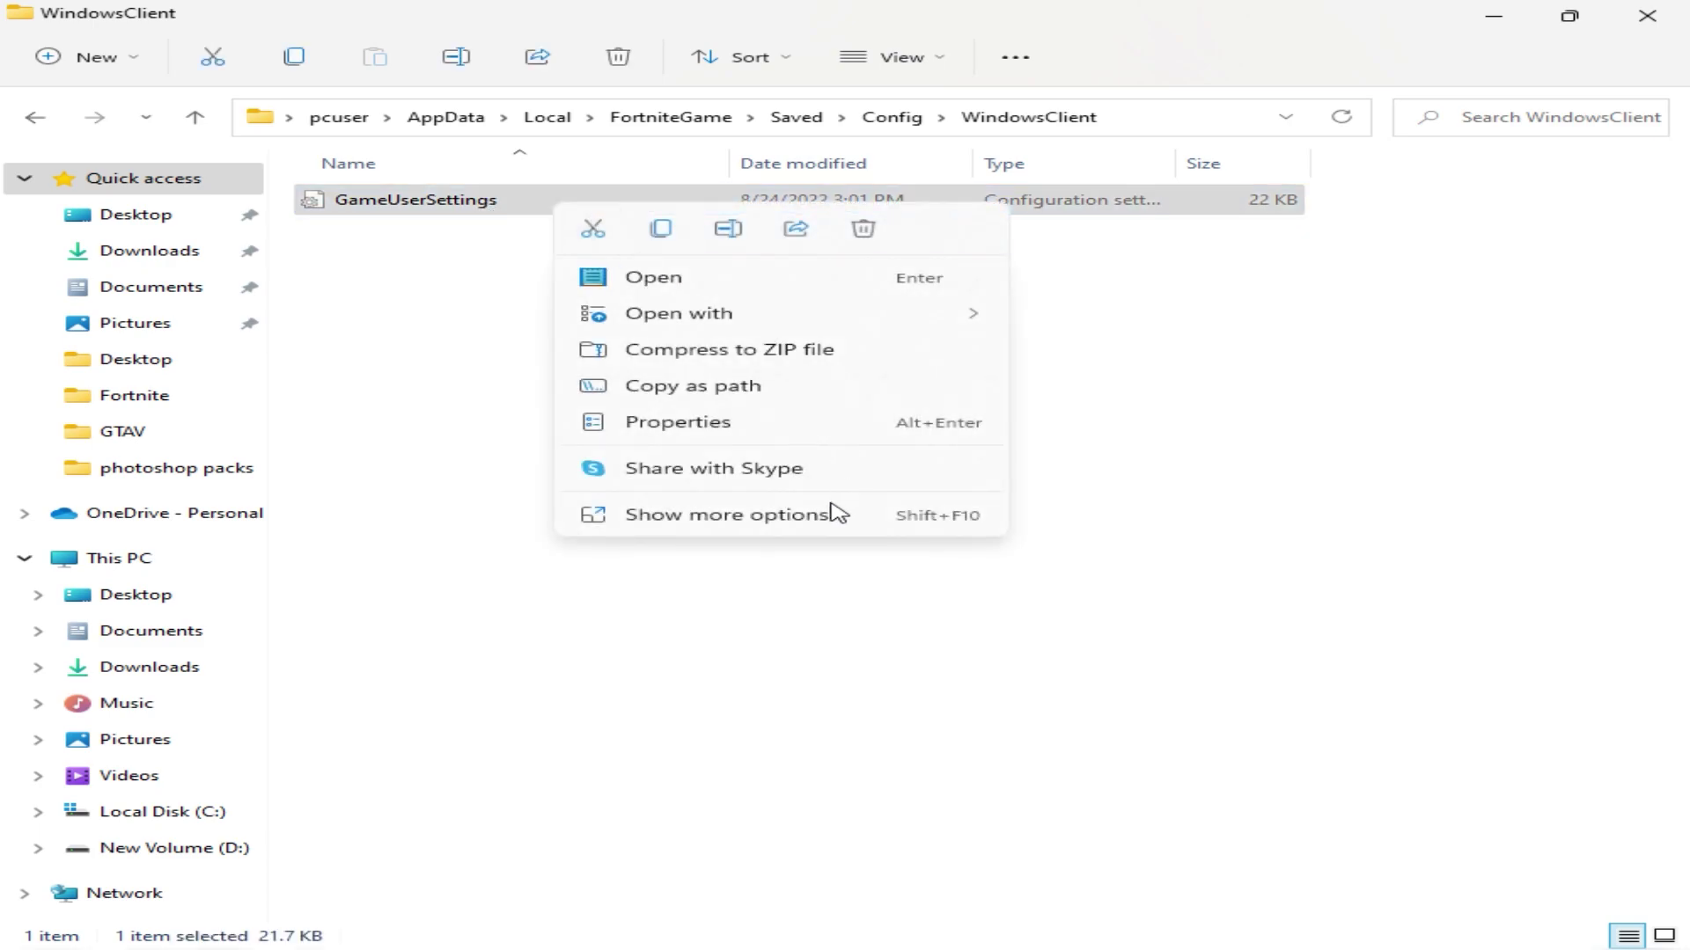
left_click(834, 512)
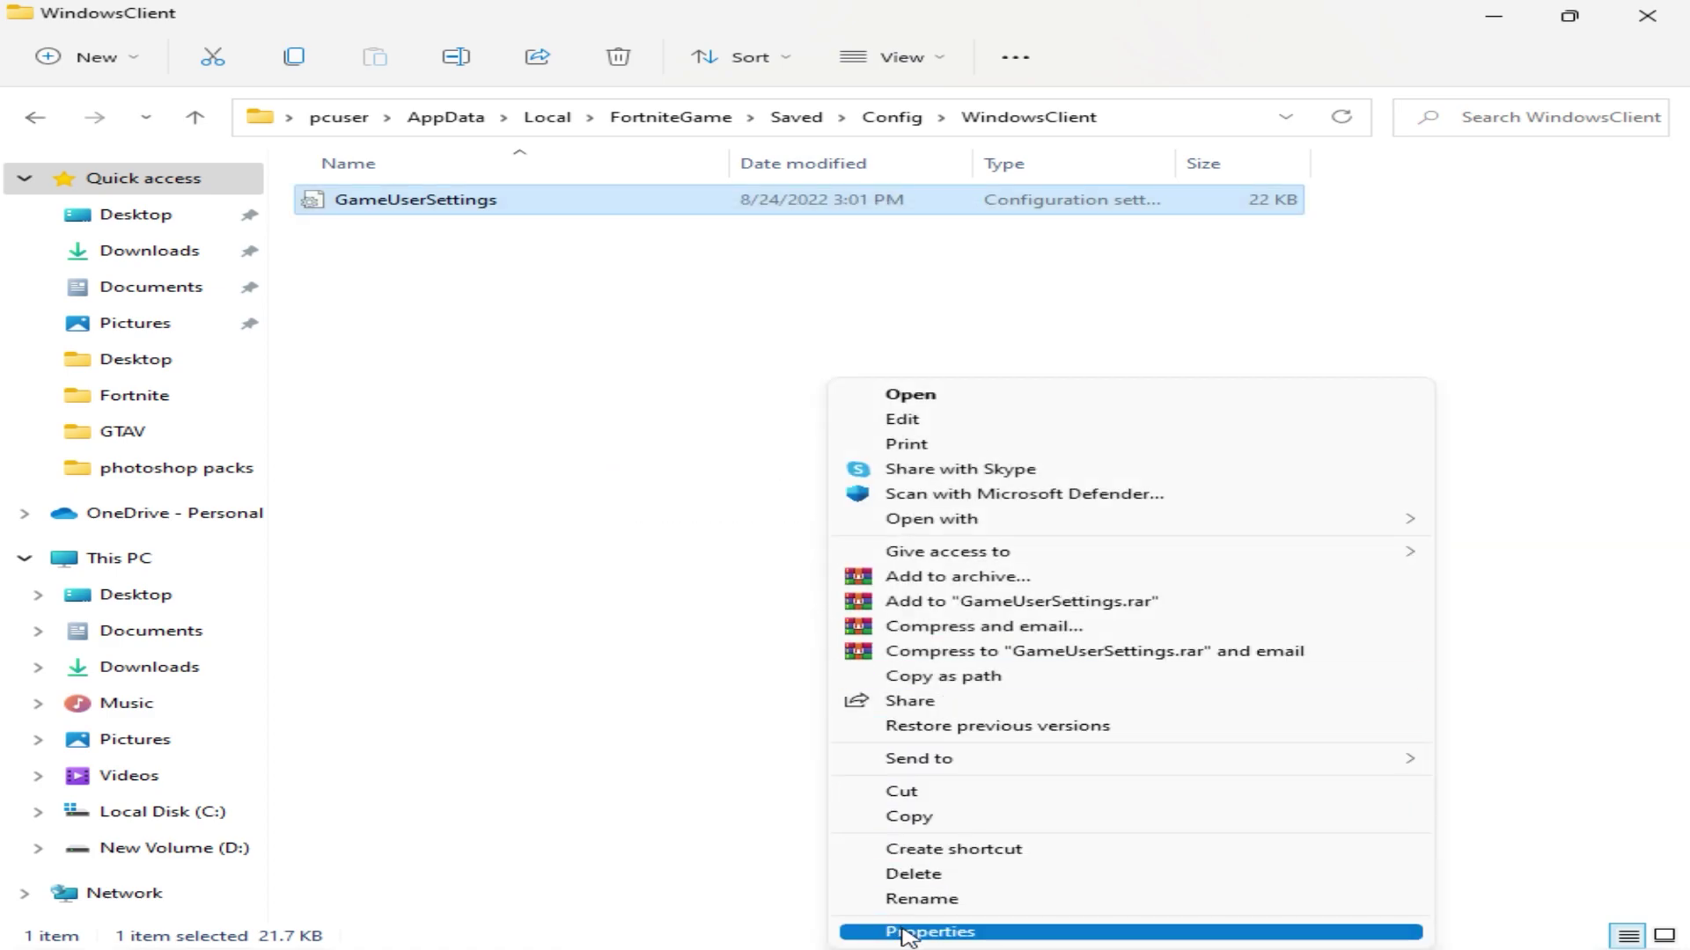
left_click(906, 935)
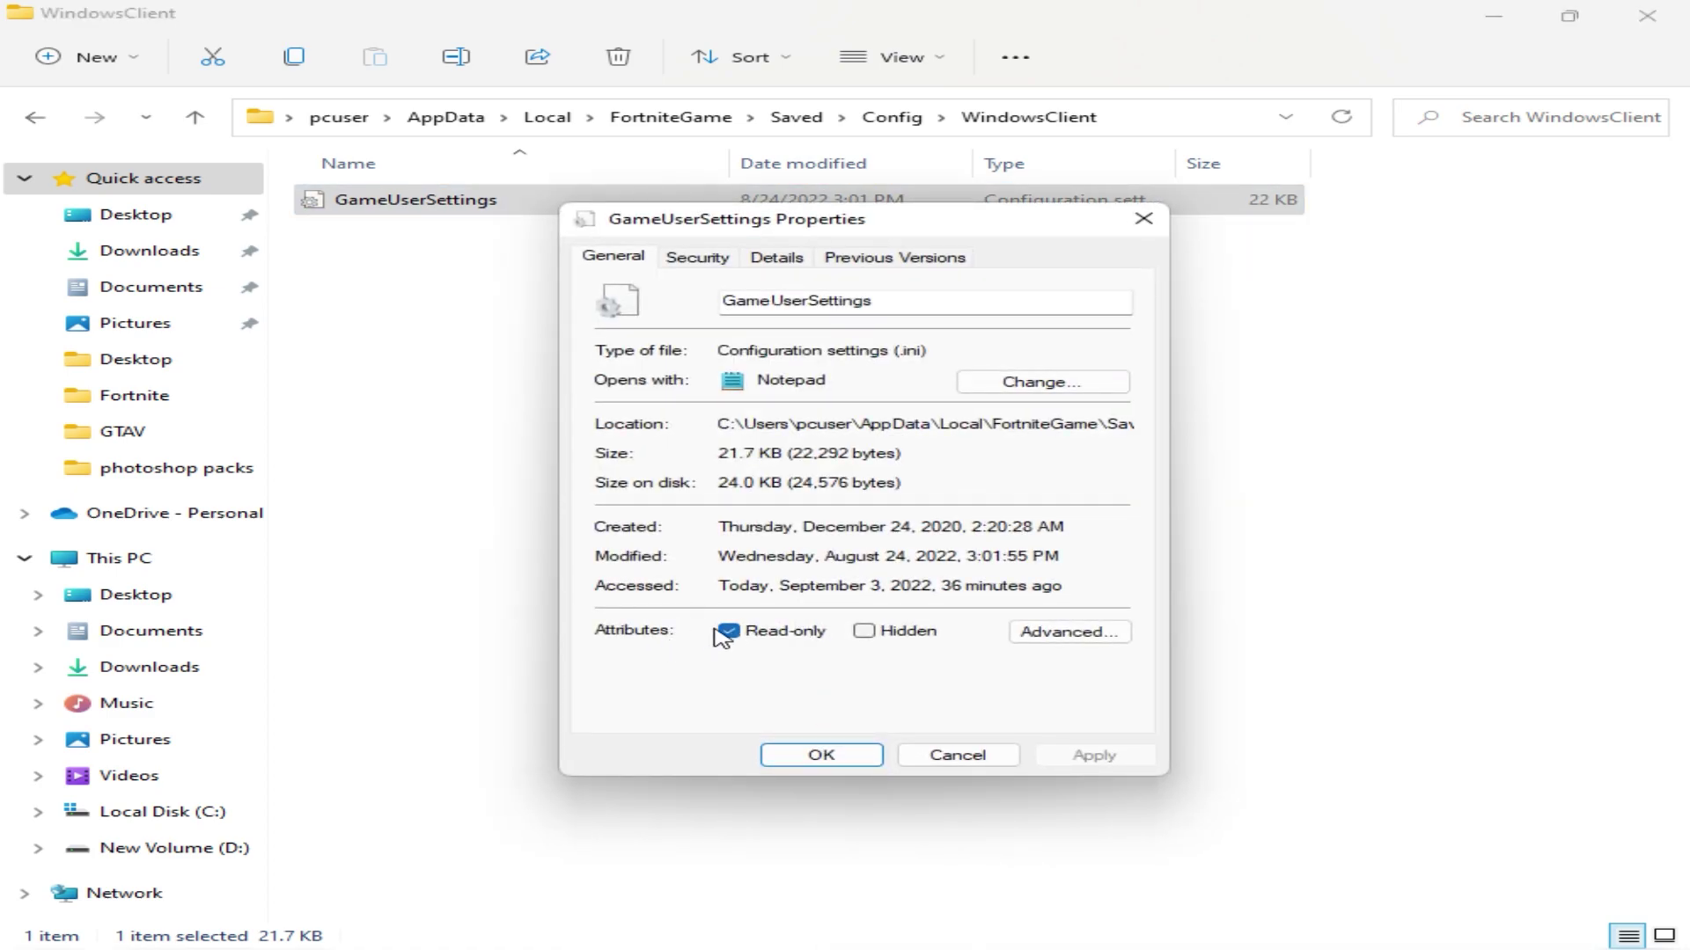
left_click(729, 632)
left_click(1100, 758)
left_click(819, 757)
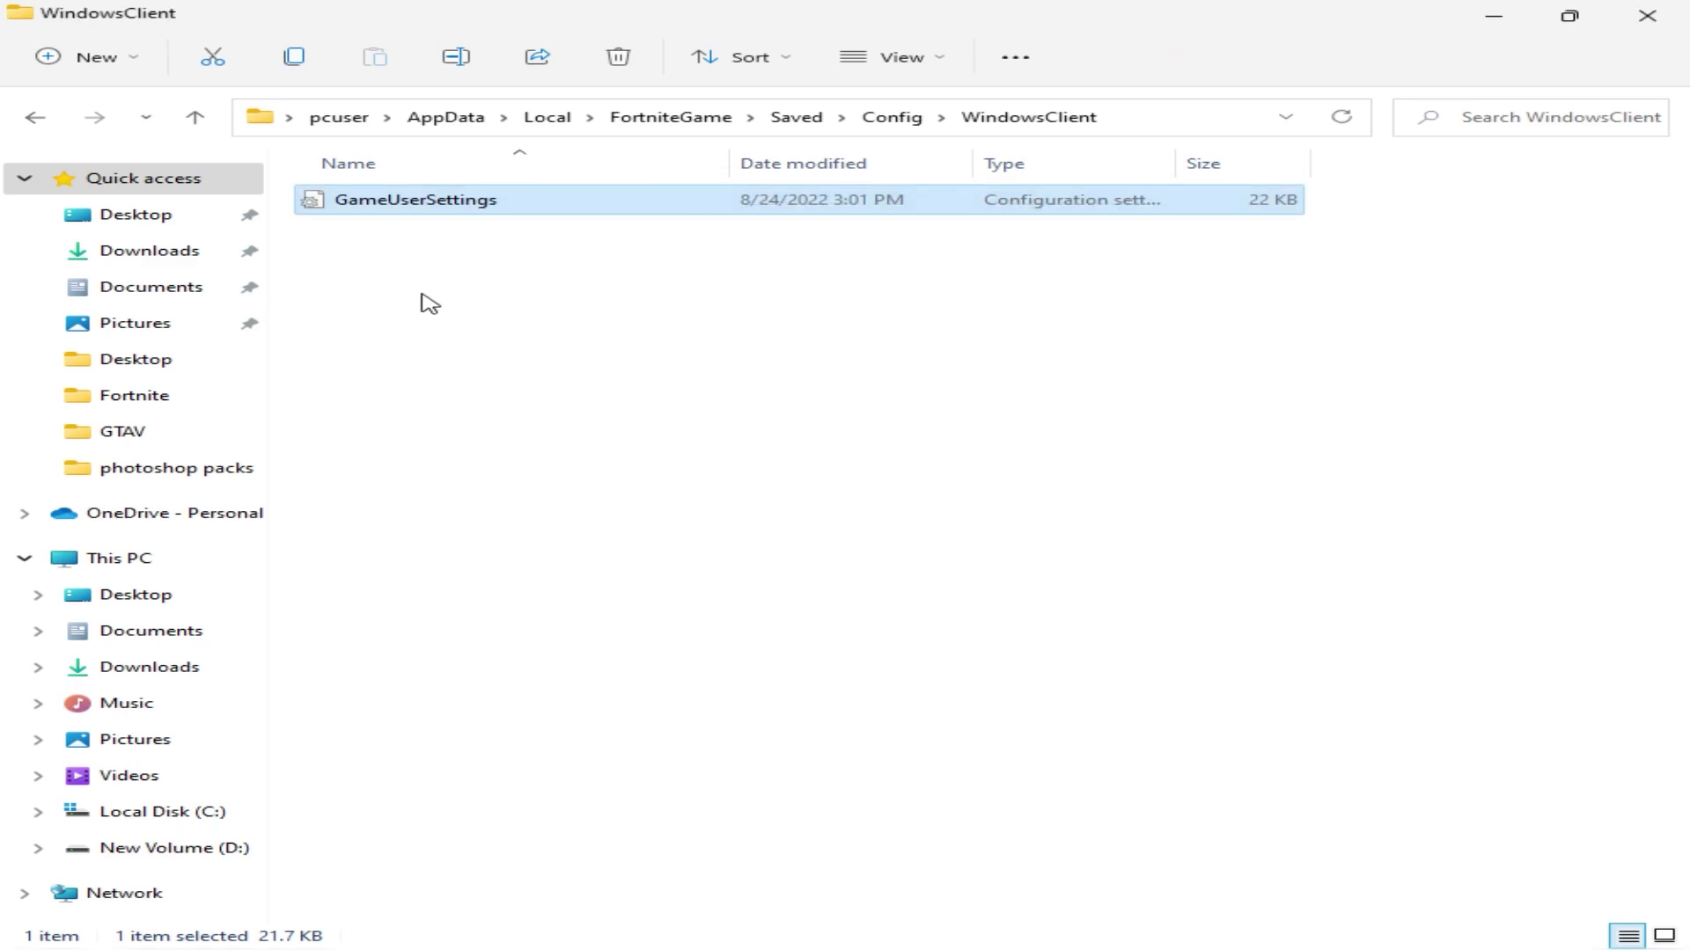
Step: In GameUserSettings, change ResolutionSizeX/Y and LastUserConfirmedResolutionSizeX/Y to 1000 and 840
double_click(434, 201)
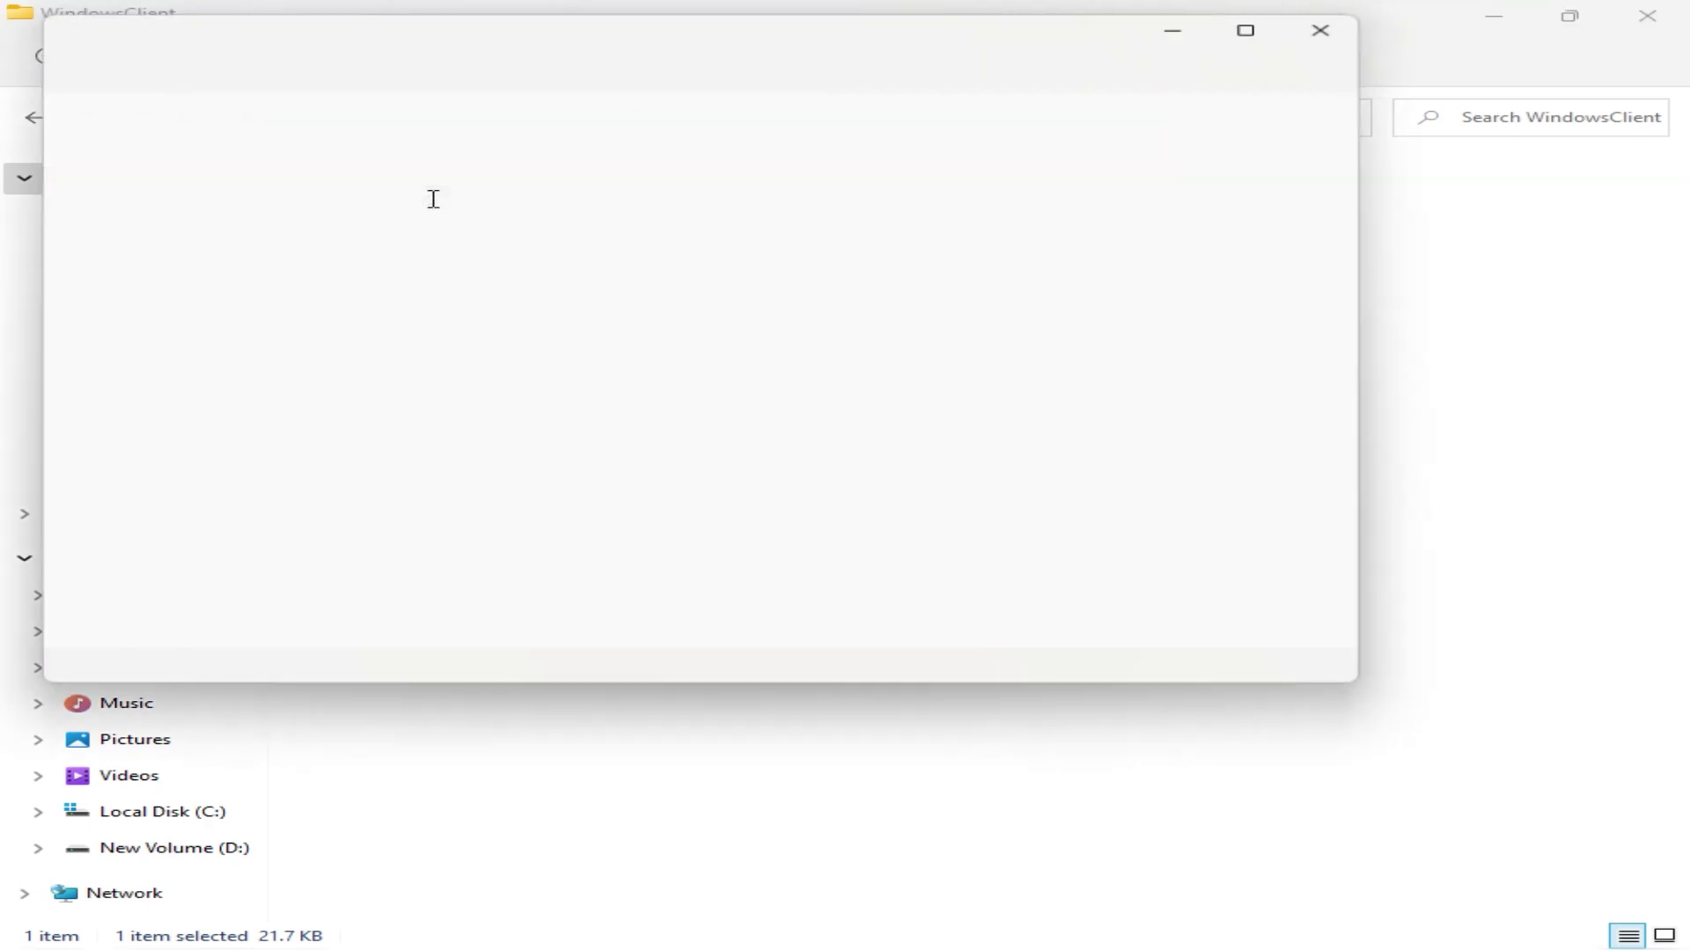
left_click(1261, 31)
scroll(762, 422, "down", 20)
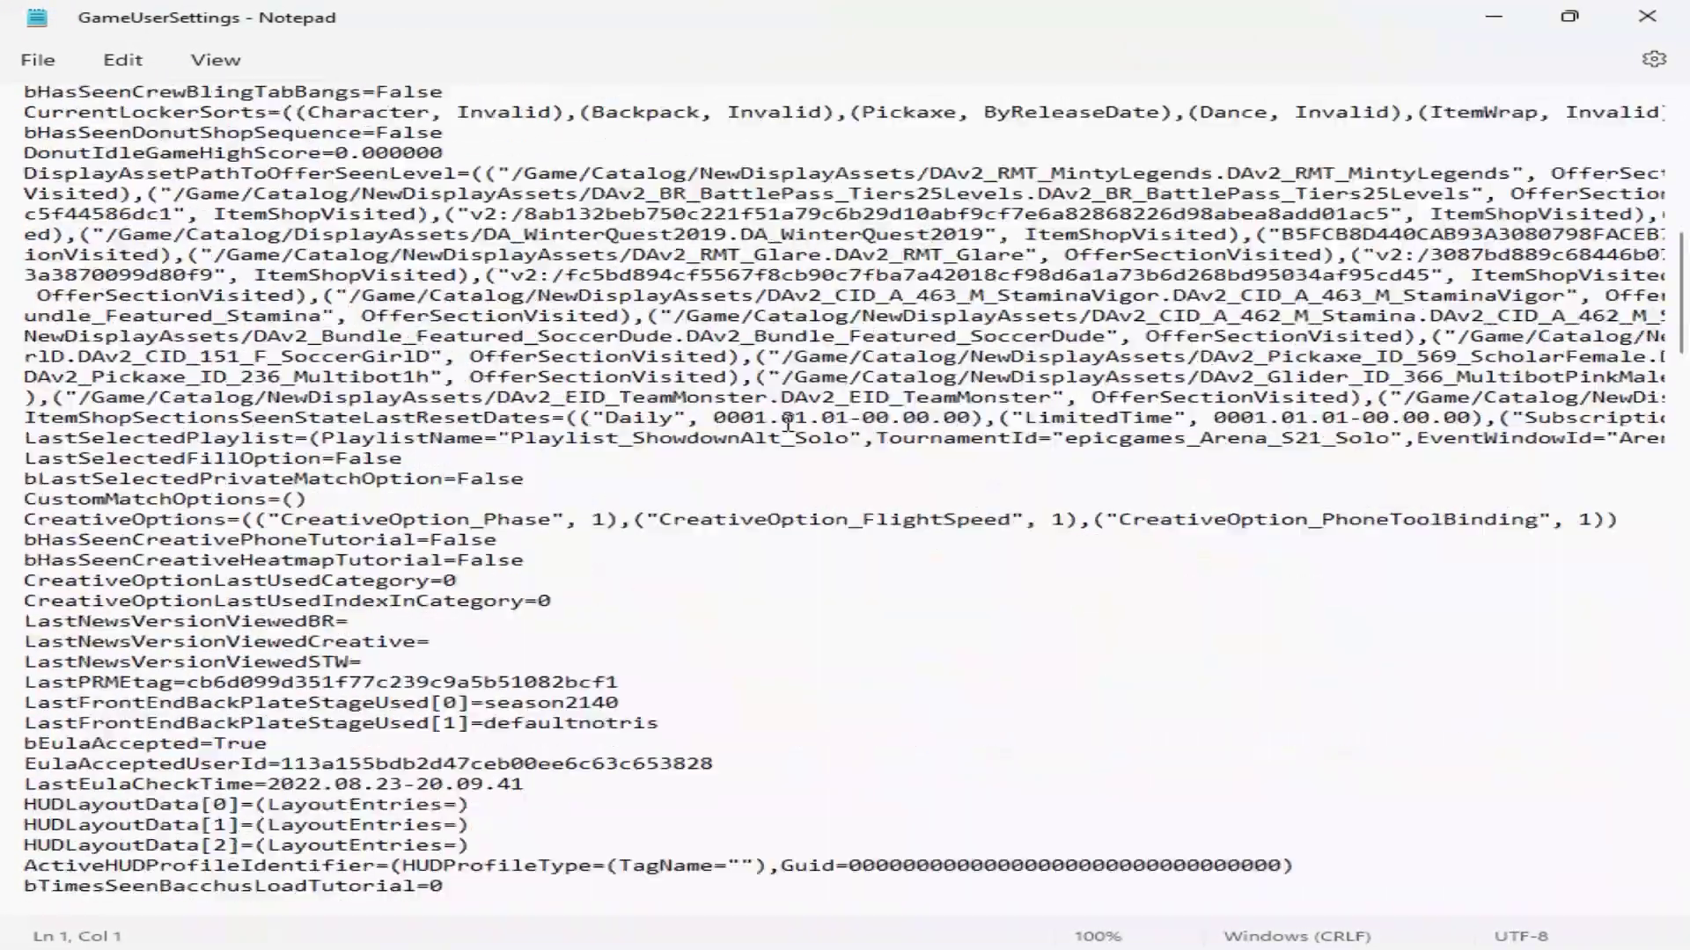
scroll(773, 426, "up", 2)
left_click_drag(298, 305, 240, 306)
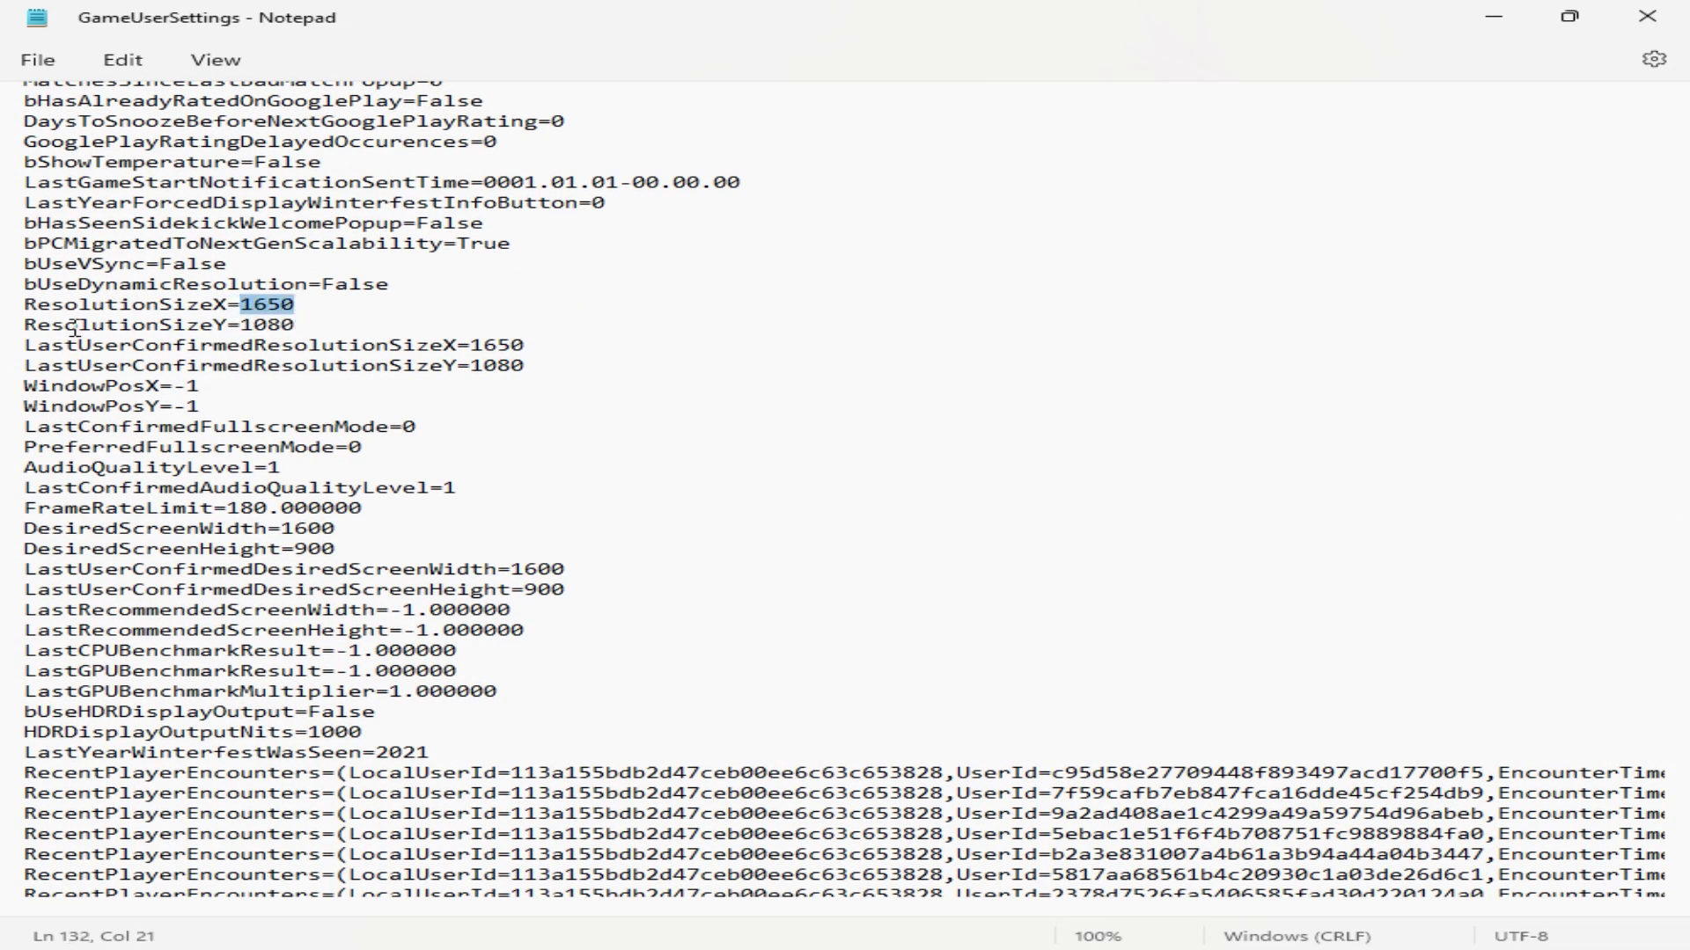
type("10")
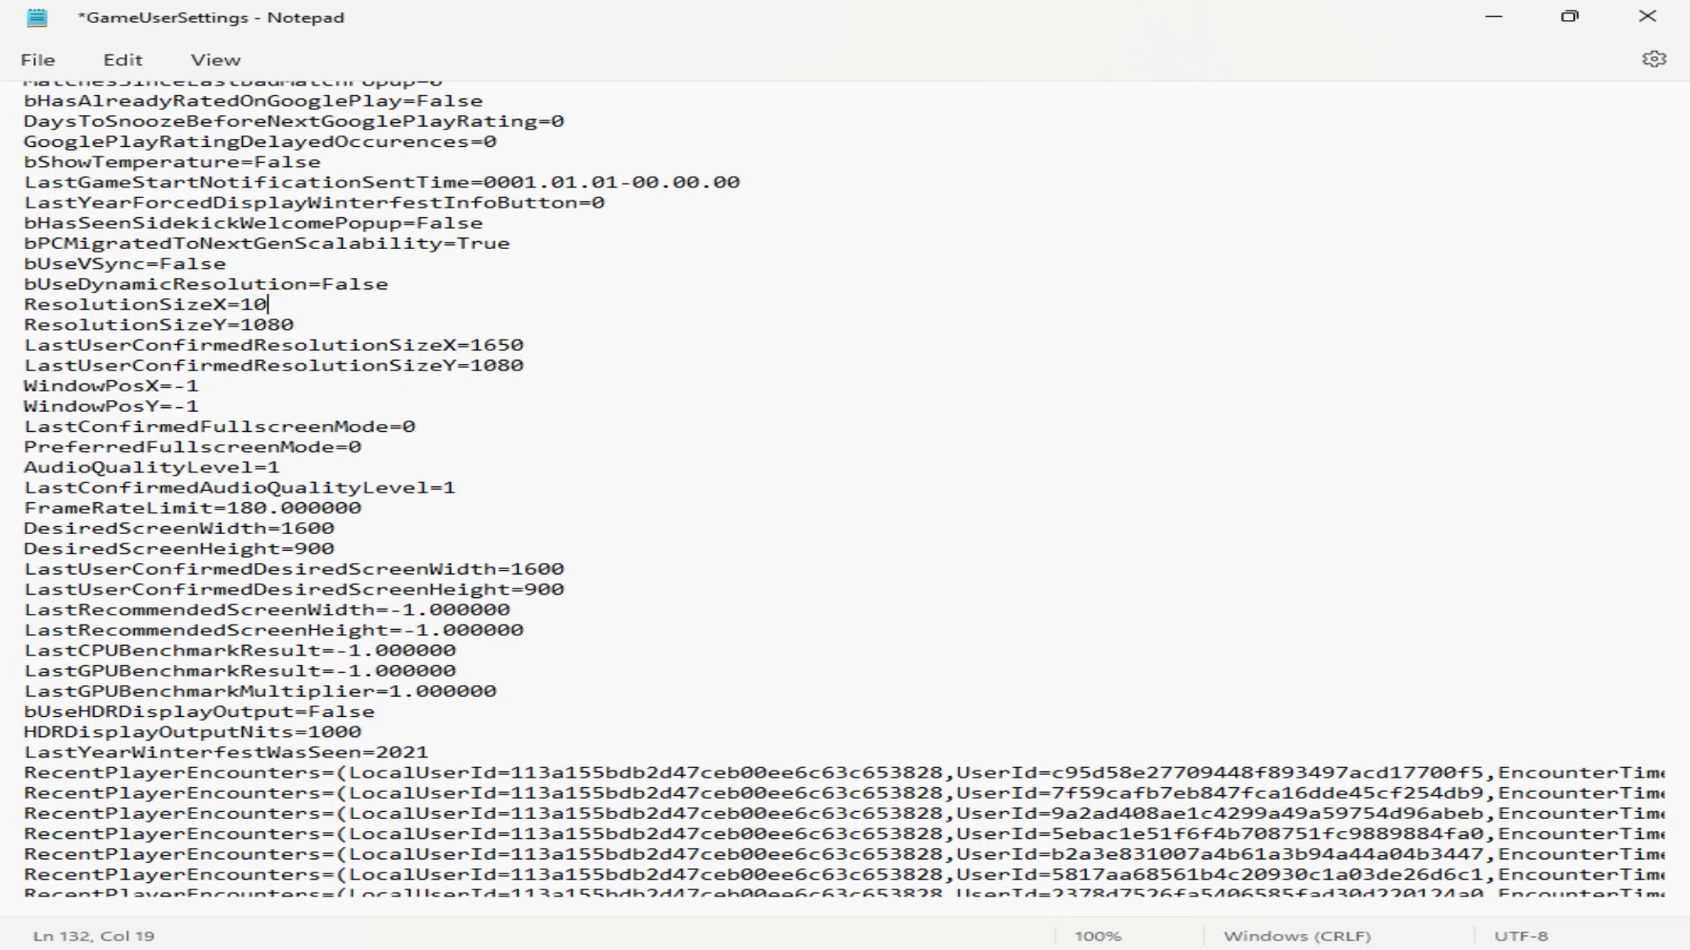
type("00")
left_click_drag(297, 325, 242, 325)
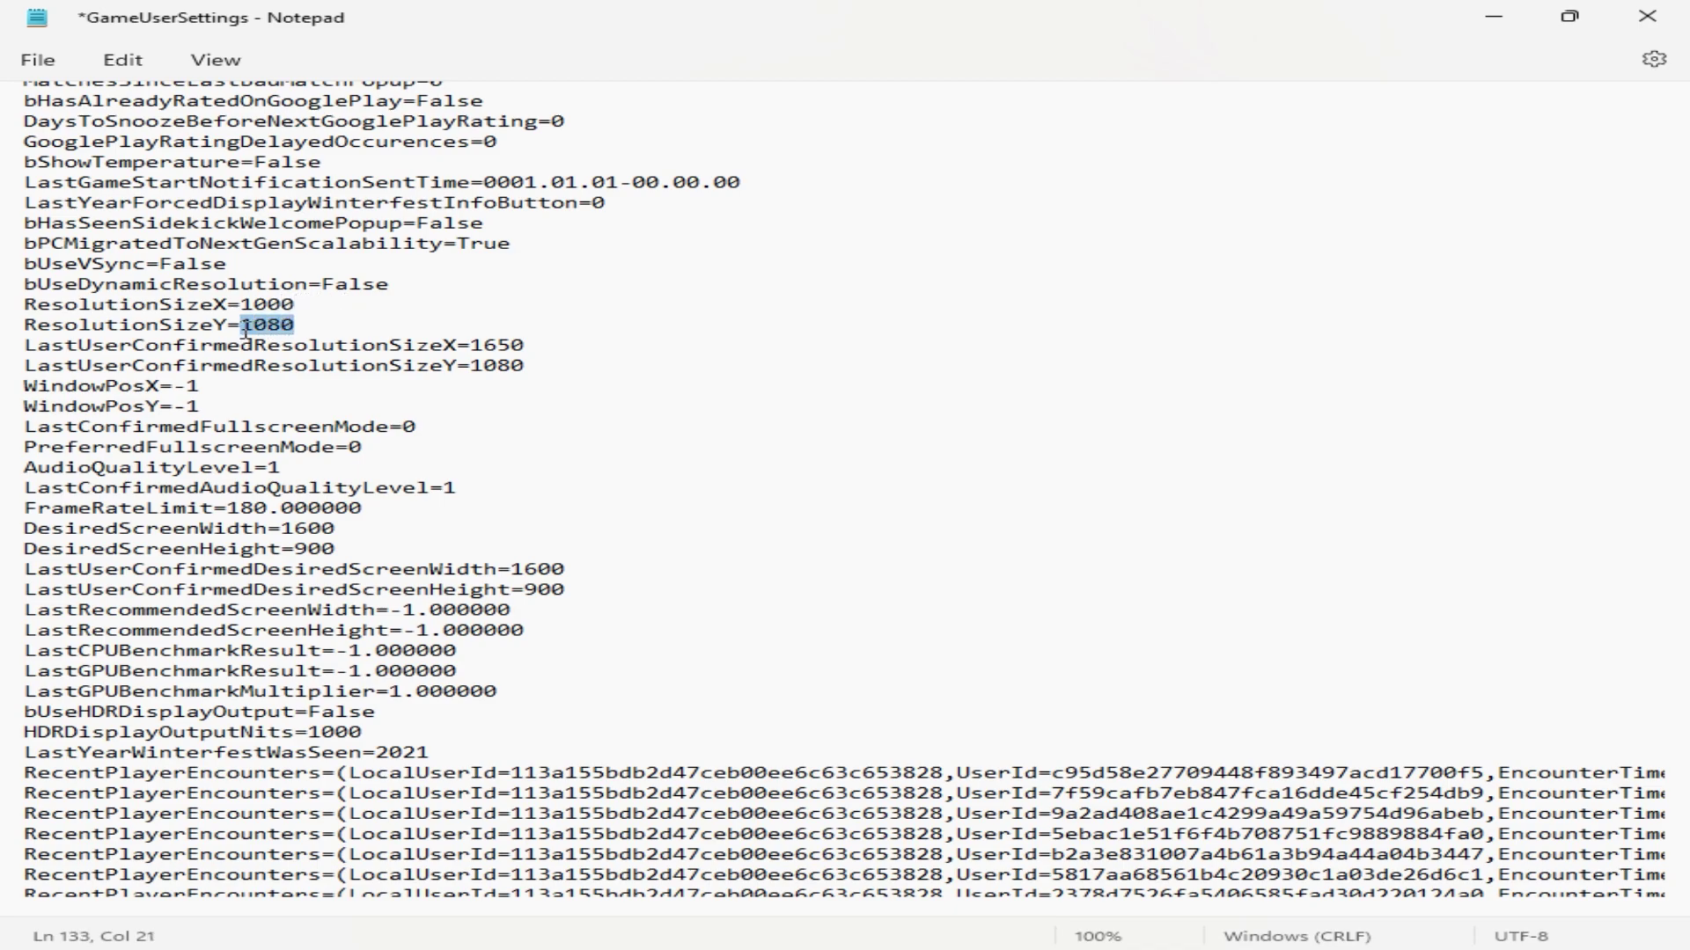
type("840")
left_click_drag(541, 352, 482, 370)
type("10008")
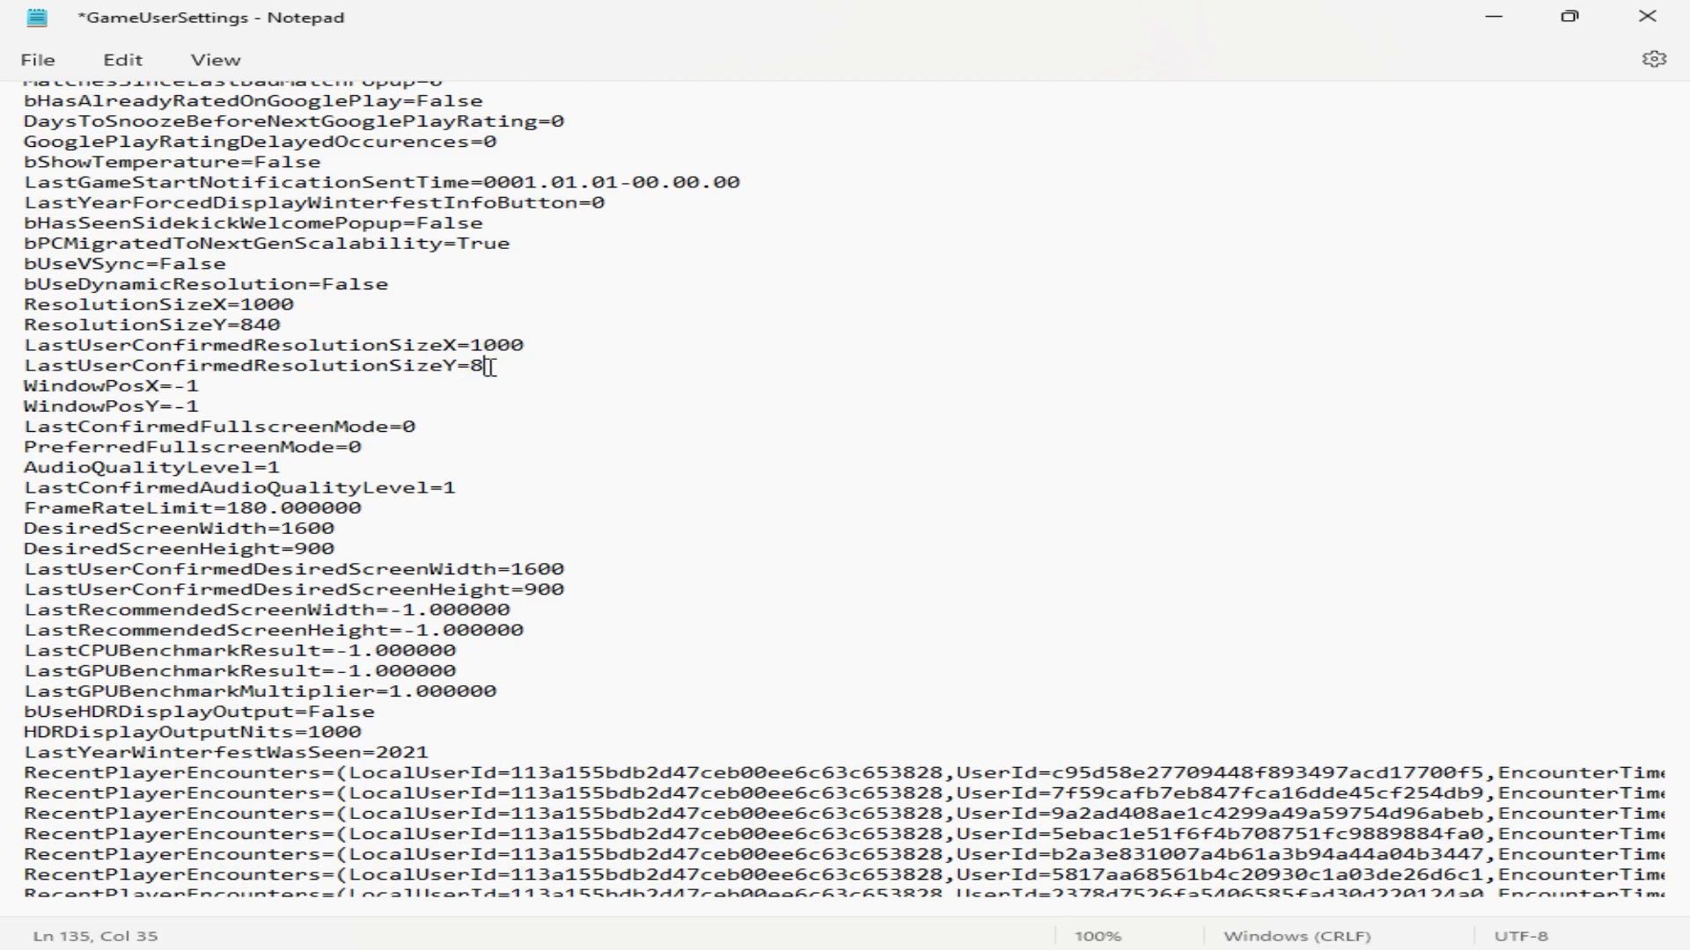
type("40")
Step: Save GameUserSettings, then close Notepad and the WindowsClient folder window
left_click(39, 60)
left_click(97, 211)
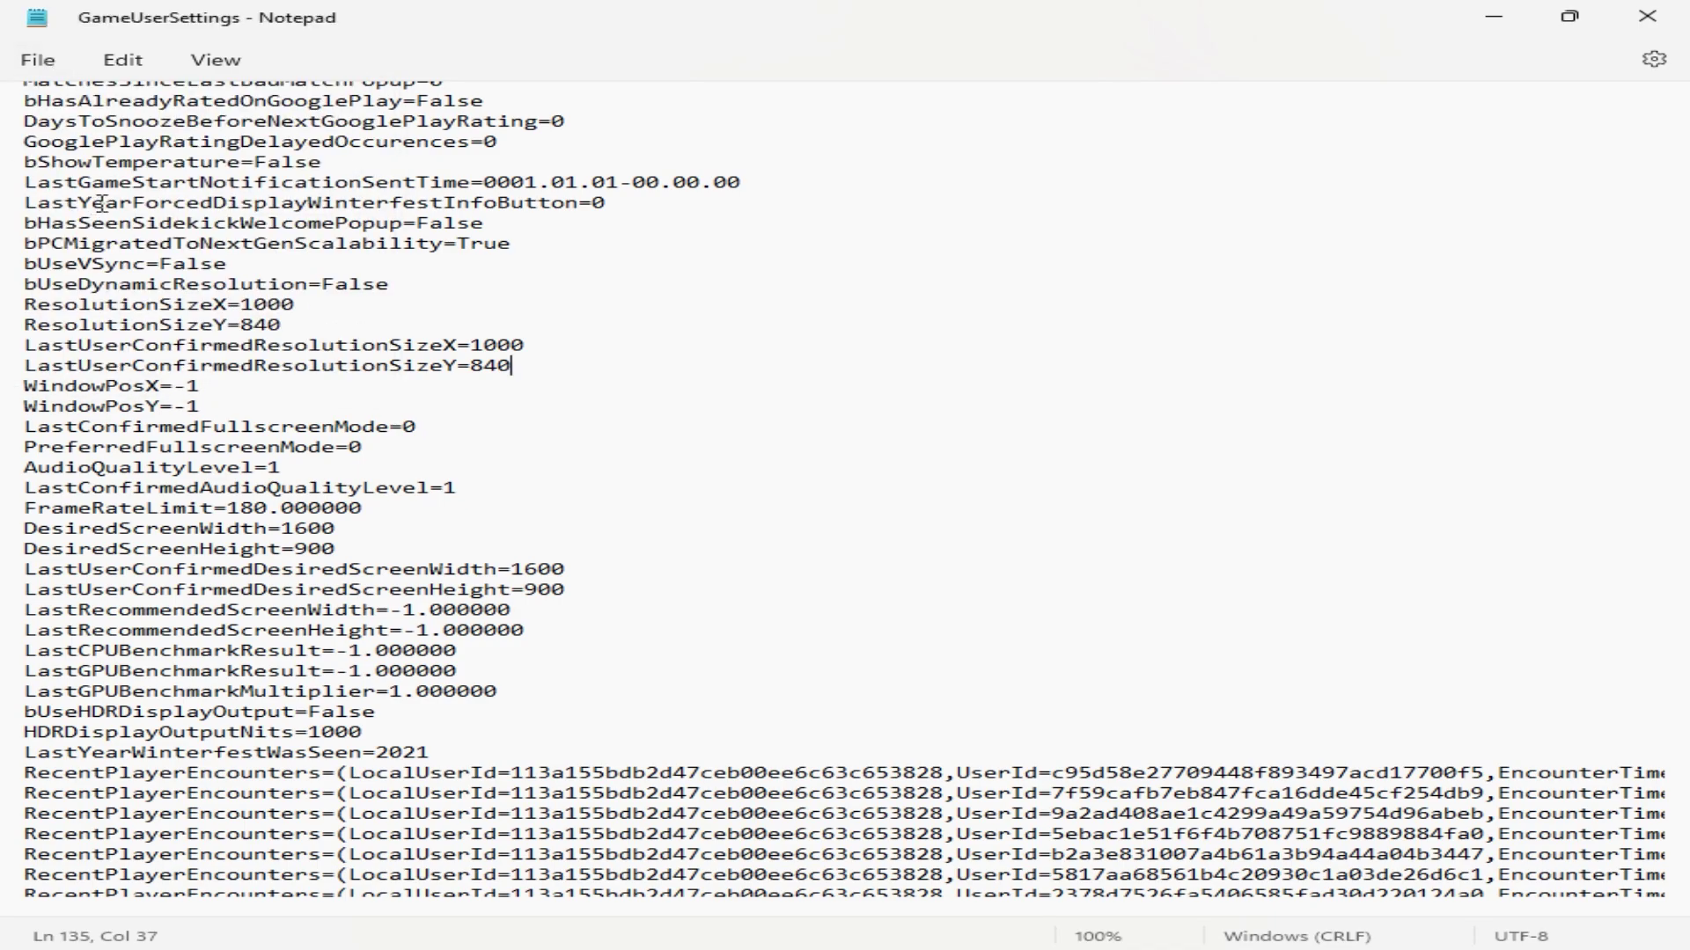
left_click(1684, 19)
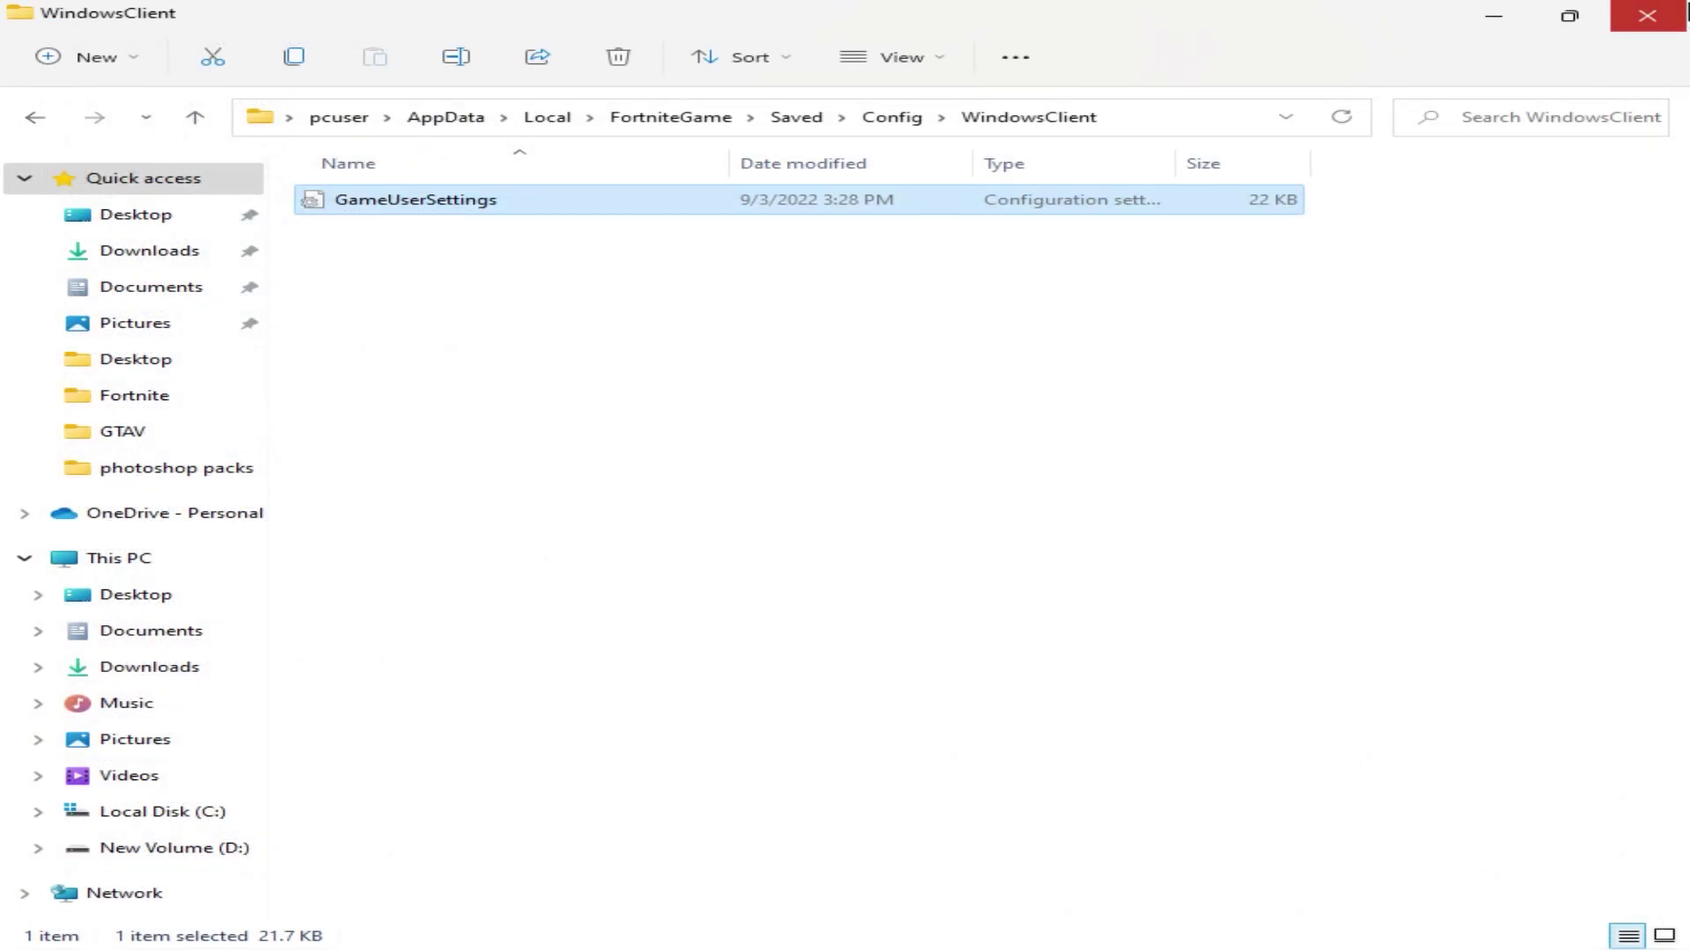
left_click(1668, 15)
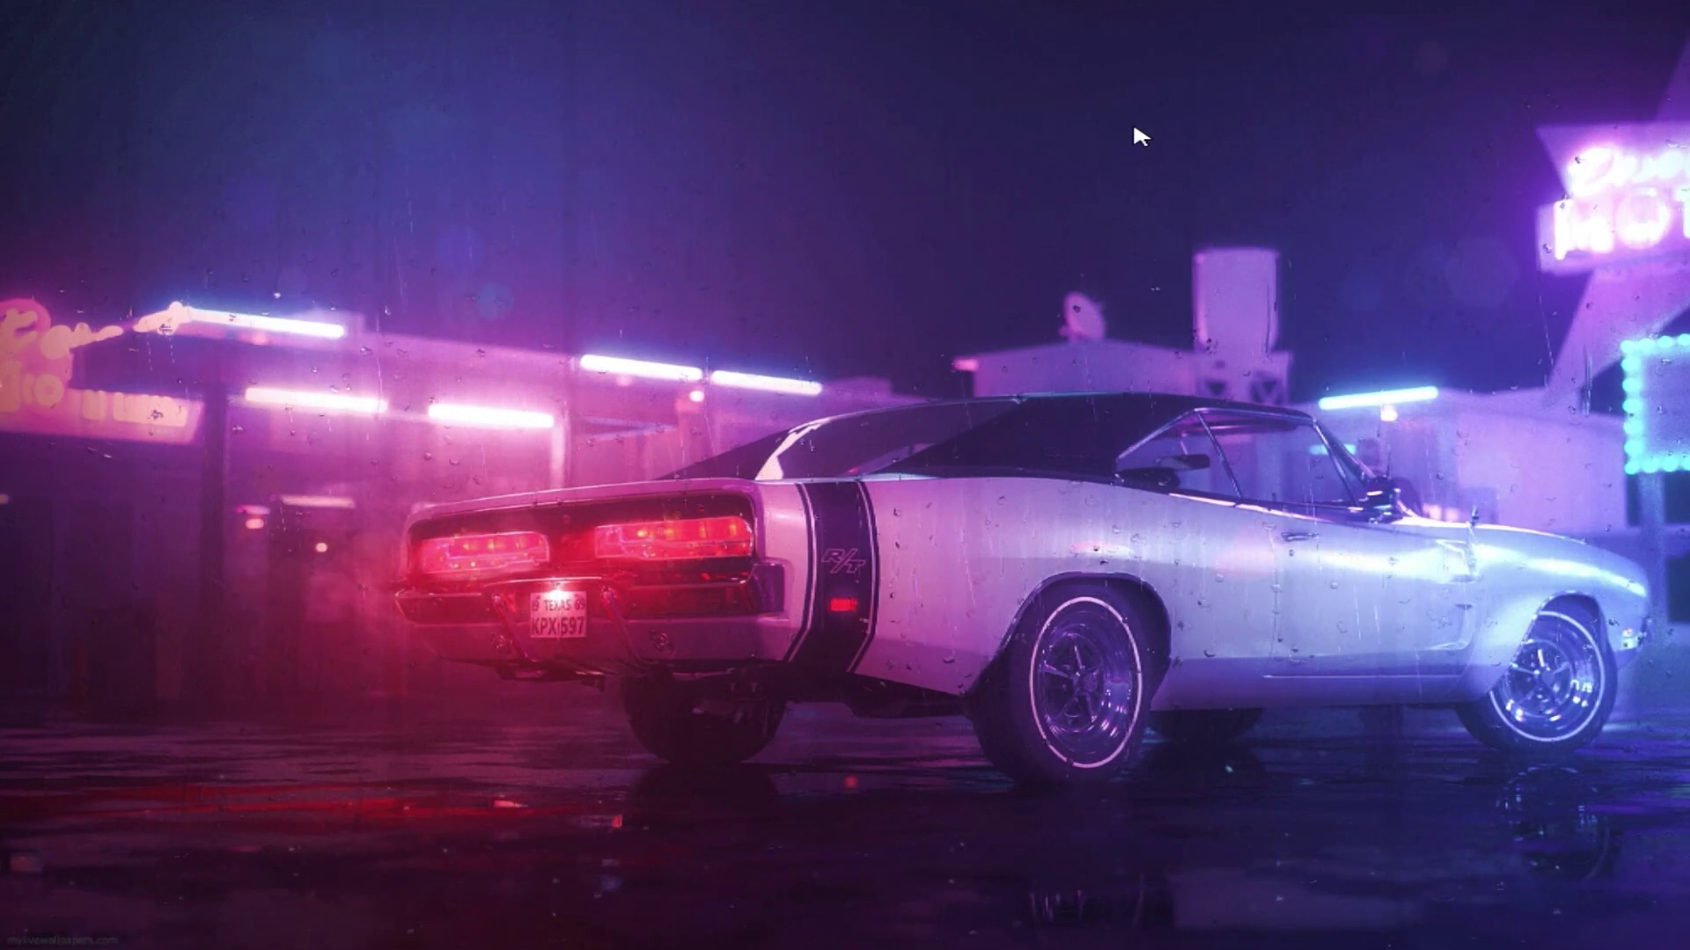